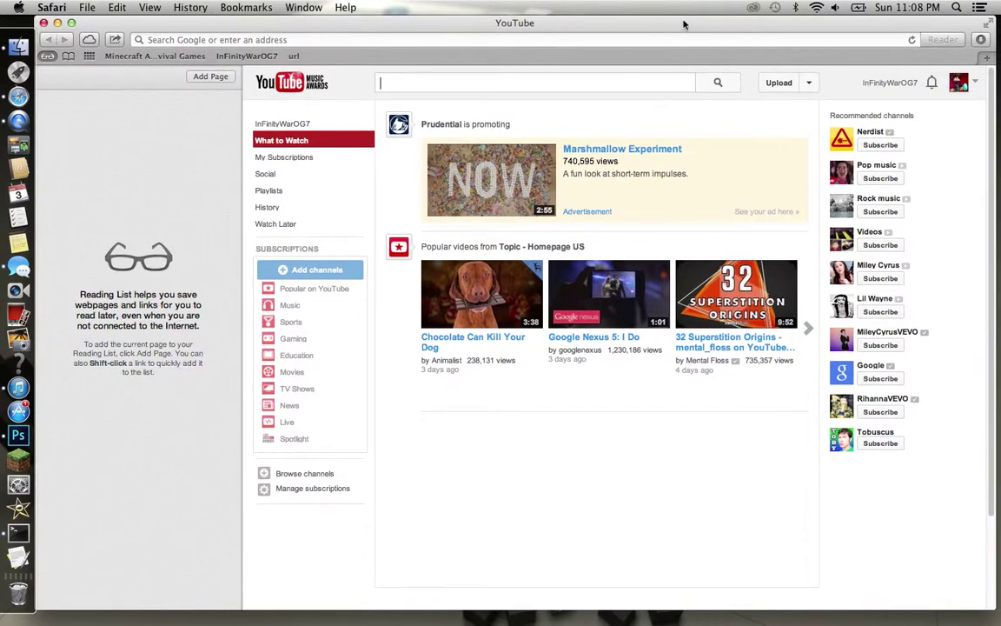
# Step: Switch the browser window to full screen and open google.com
pyautogui.click(980, 19)
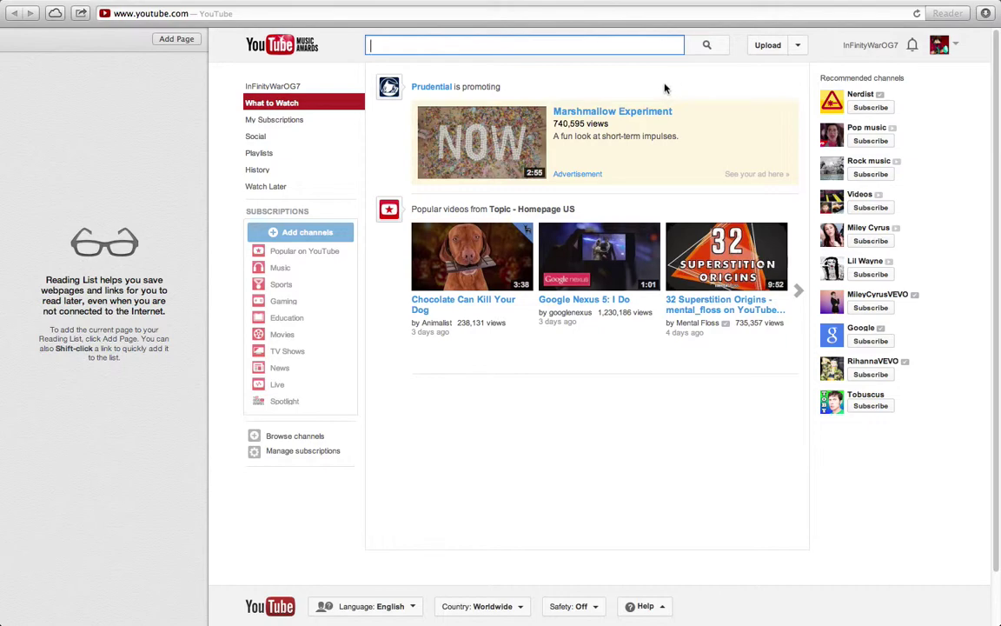
pyautogui.click(619, 12)
pyautogui.write('g')
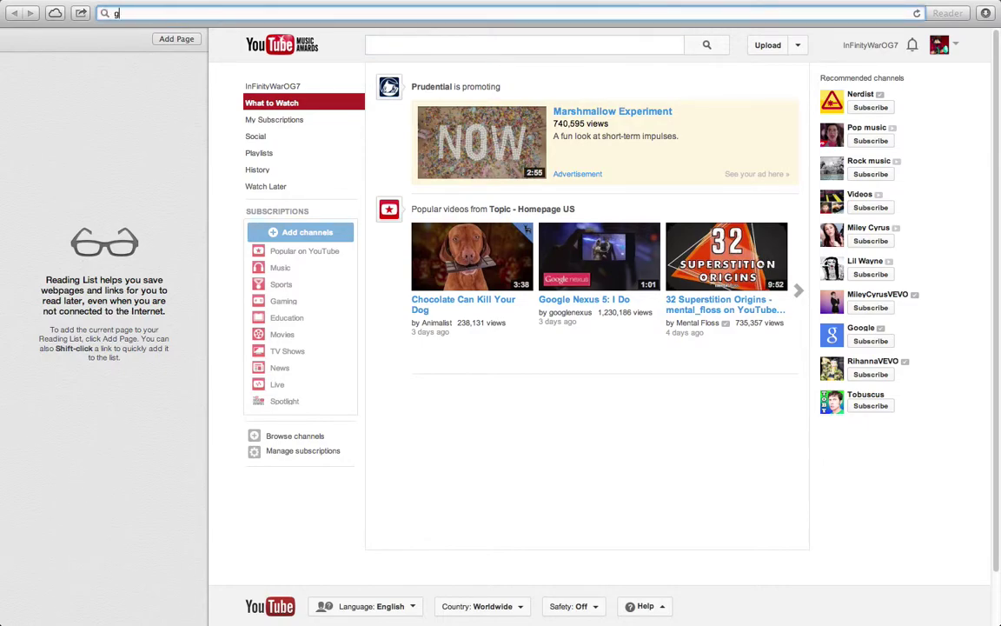
pyautogui.write('oogle.com')
pyautogui.press('Return')
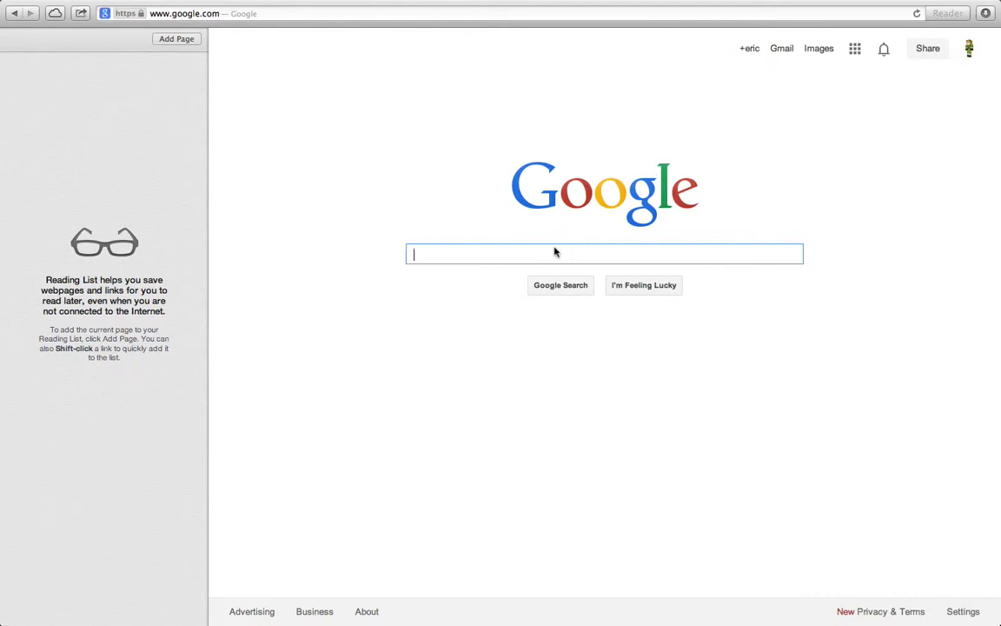
# Step: Search Google for "minecraft texture packs"
pyautogui.write('mi')
pyautogui.press('BackSpace')
pyautogui.press('BackSpace')
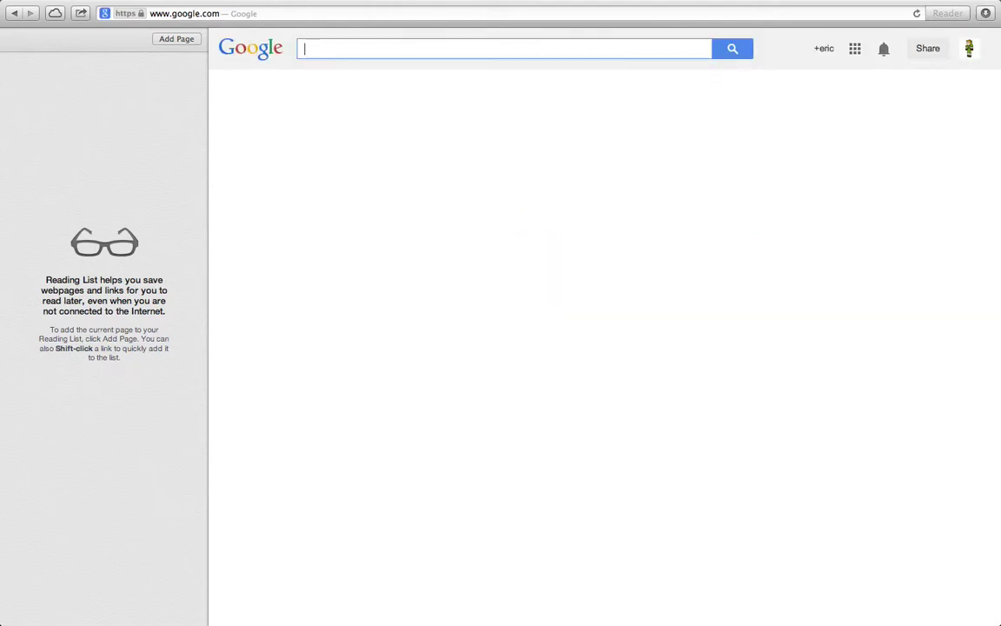
pyautogui.write('minecraft ')
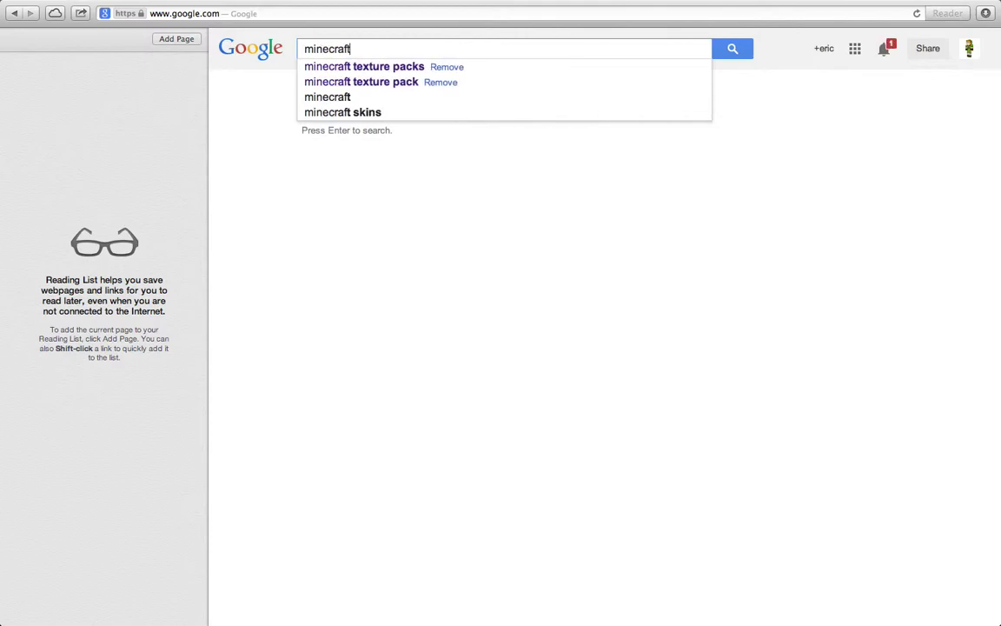
pyautogui.write('text')
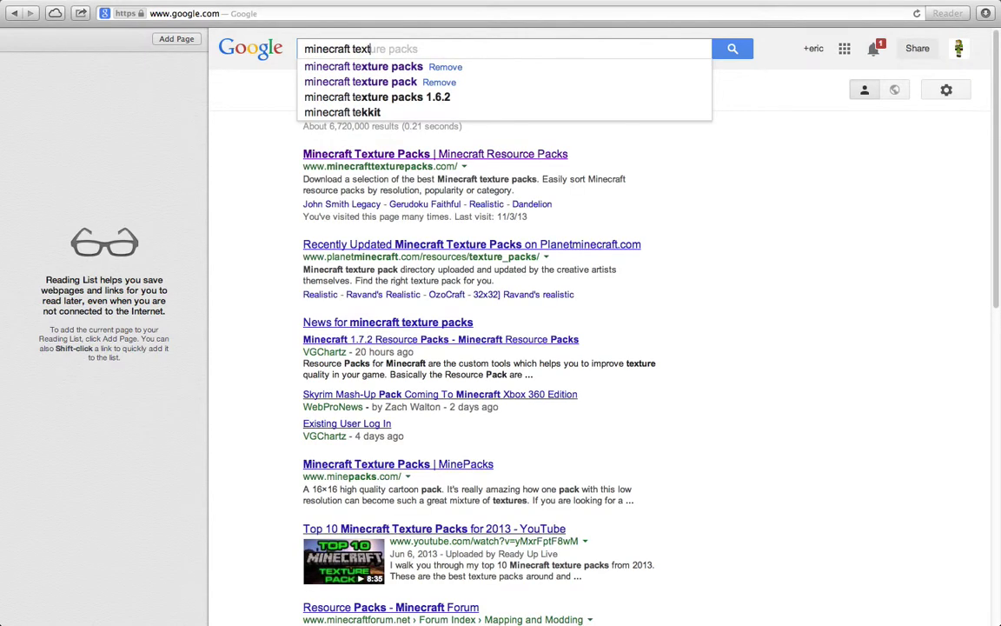
pyautogui.write('ure packs')
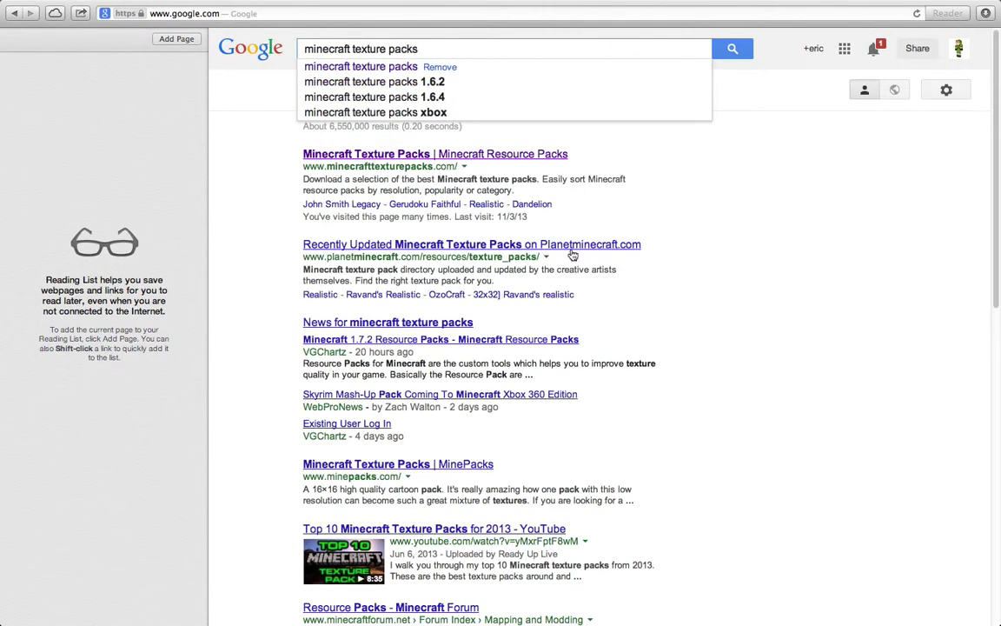
pyautogui.press('Return')
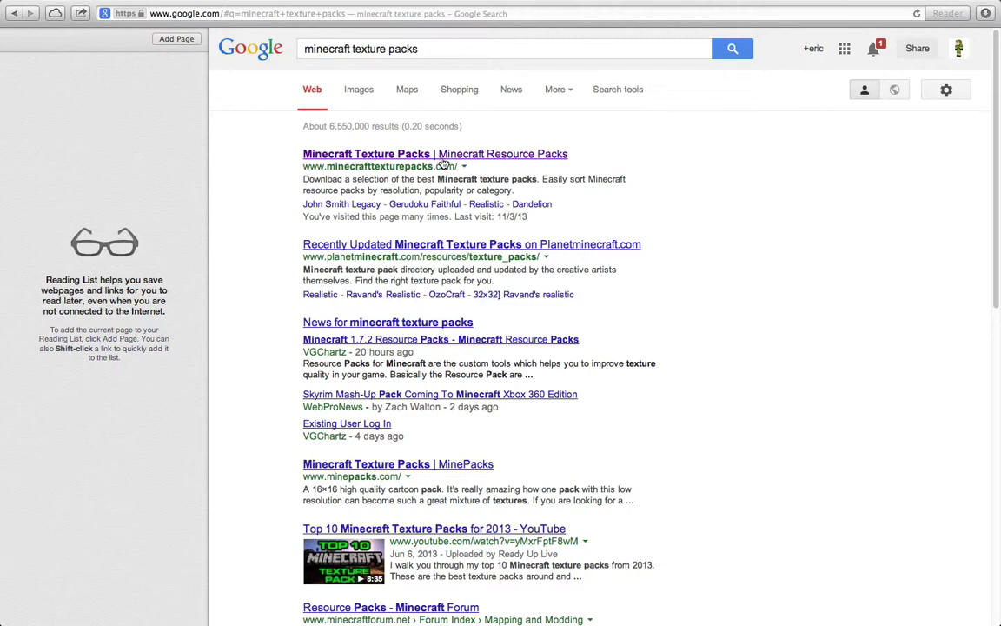
# Step: Open the minecrafttexturepacks.com site from the search results and look through the first two pages of packs
pyautogui.click(515, 156)
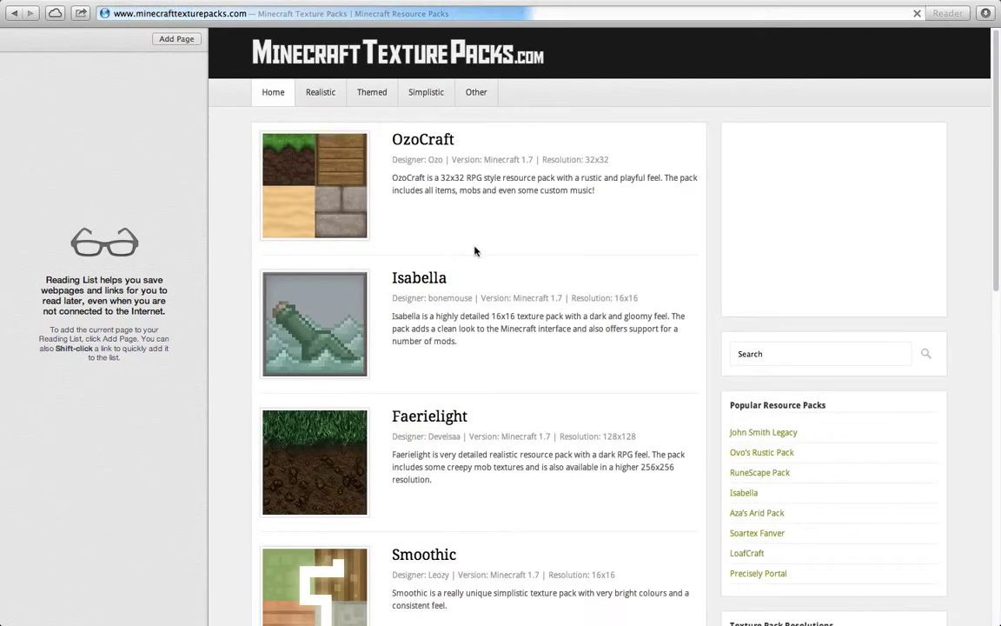
pyautogui.scroll(-10, 365, 330)
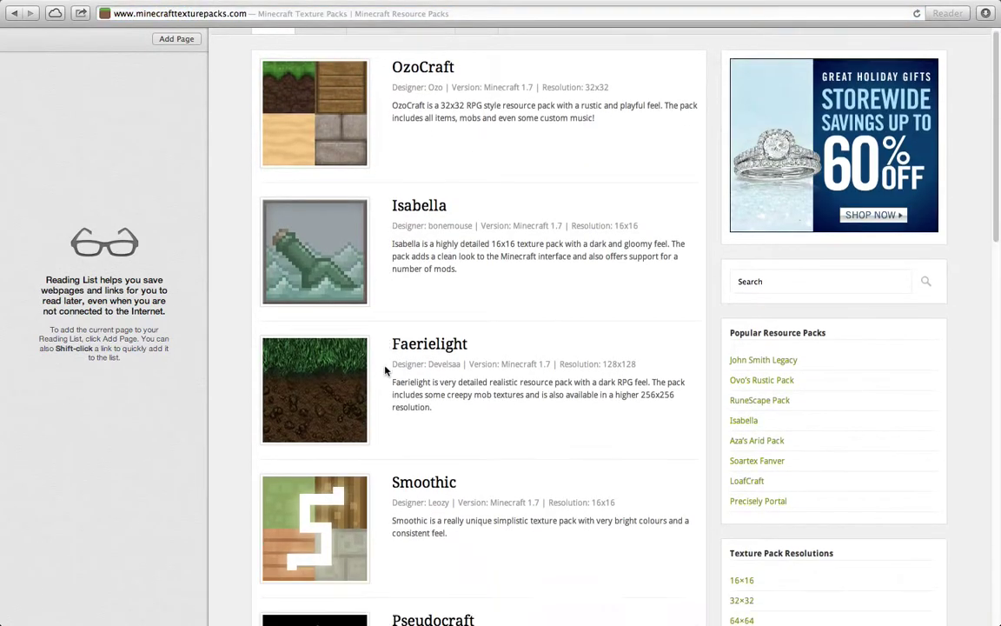
pyautogui.scroll(-5, 365, 398)
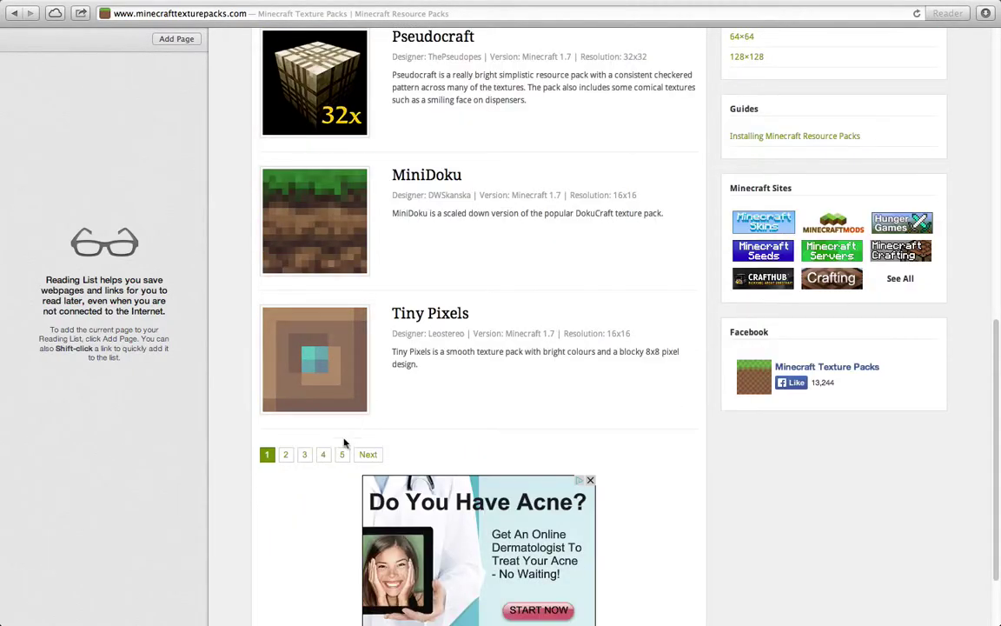
pyautogui.click(287, 455)
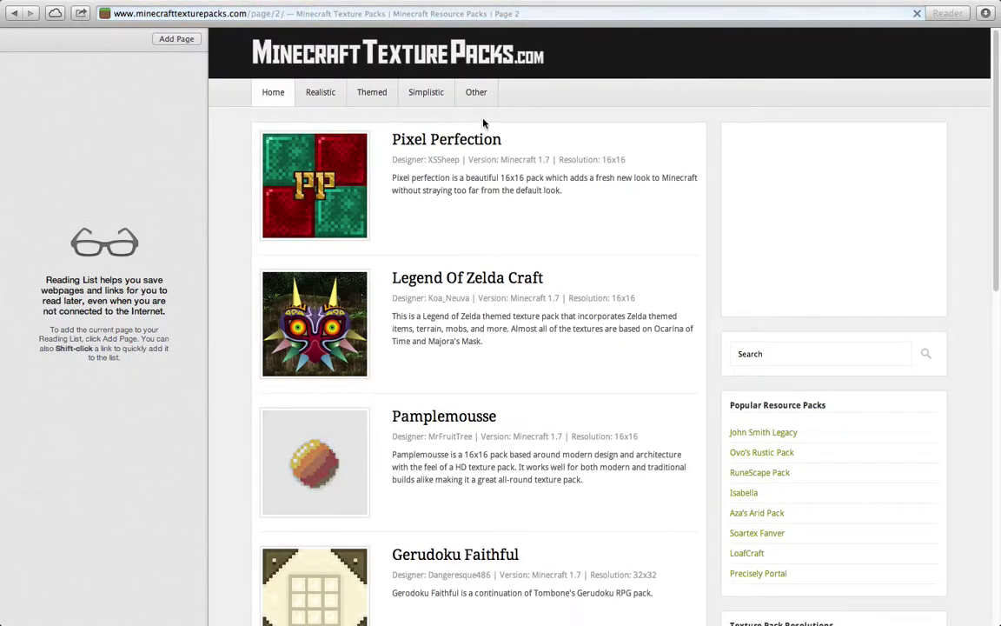
pyautogui.scroll(-12, 429, 302)
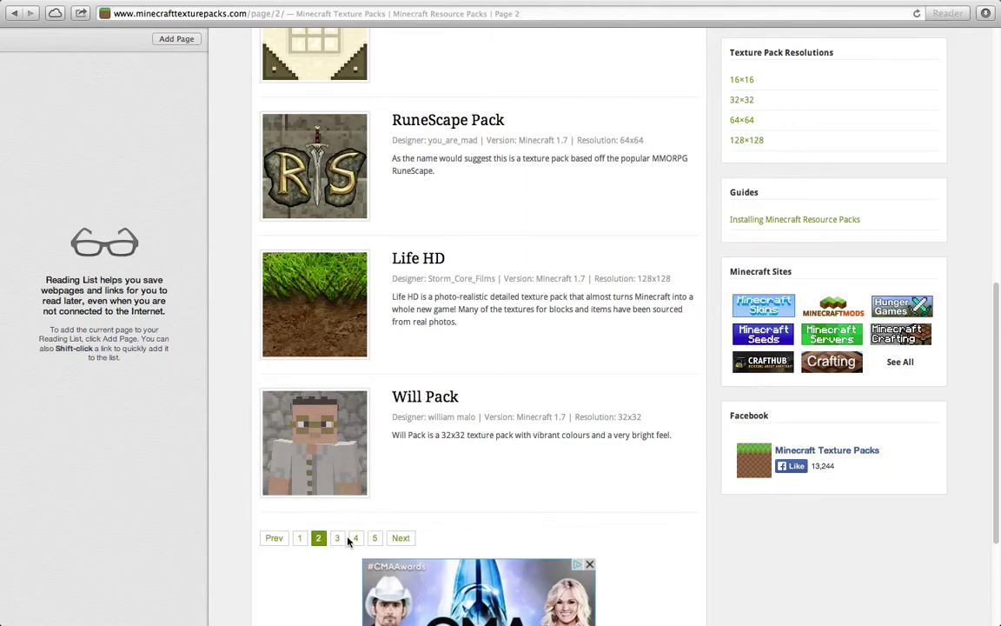
# Step: Browse pages 3 and 4 of the texture pack listing
pyautogui.click(336, 537)
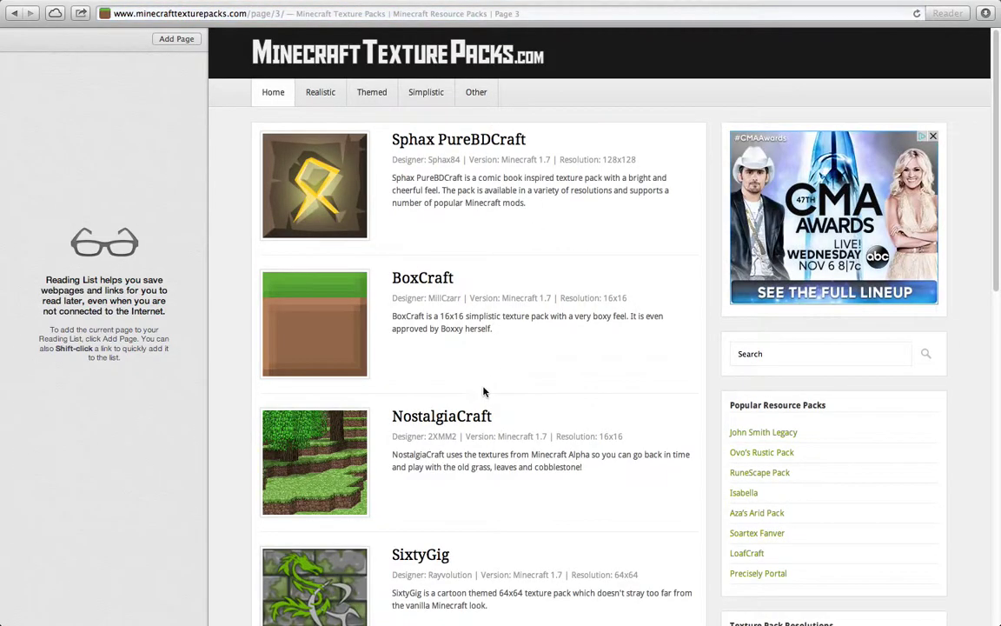
pyautogui.scroll(-10, 436, 320)
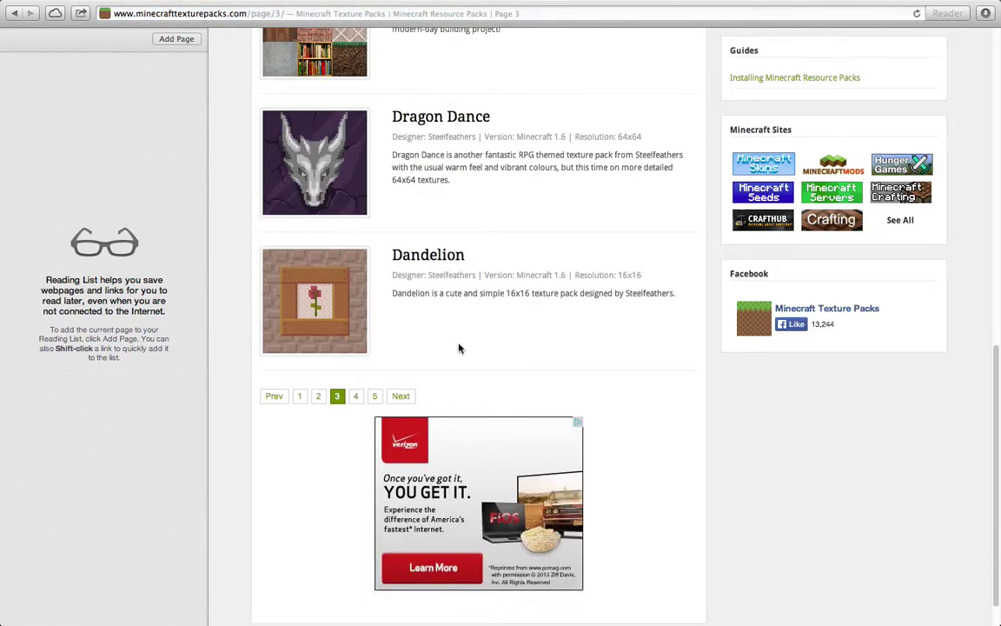
pyautogui.scroll(10, 459, 348)
pyautogui.scroll(-8, 443, 345)
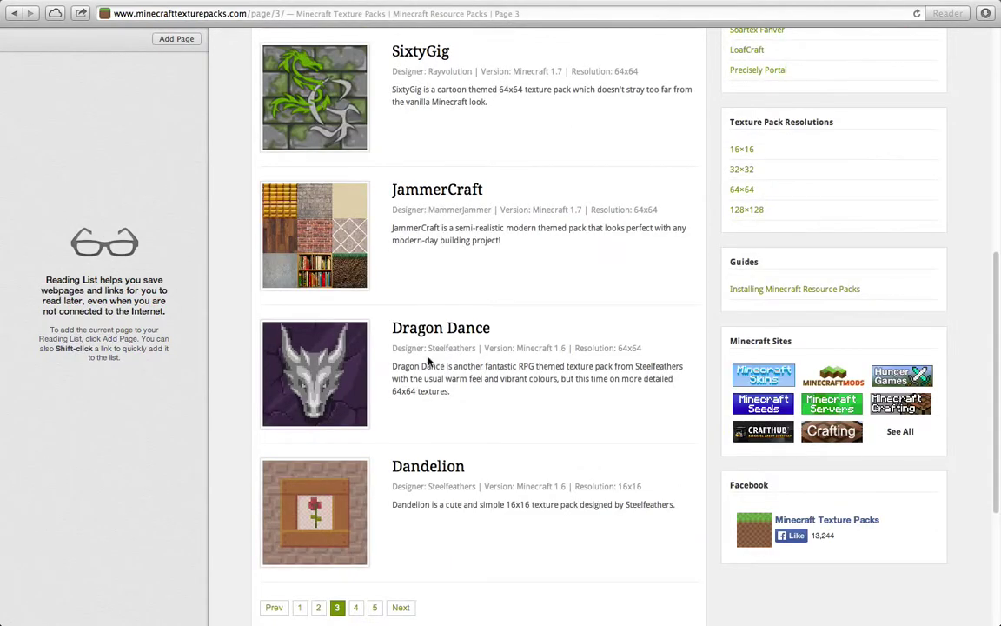
pyautogui.scroll(-2, 356, 517)
pyautogui.click(356, 527)
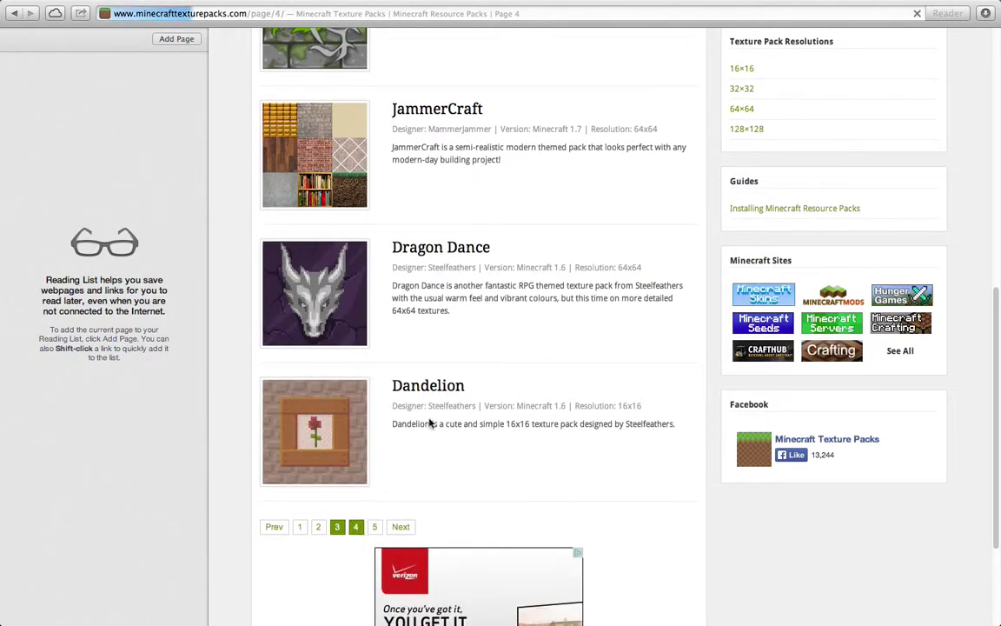
pyautogui.scroll(-6, 491, 380)
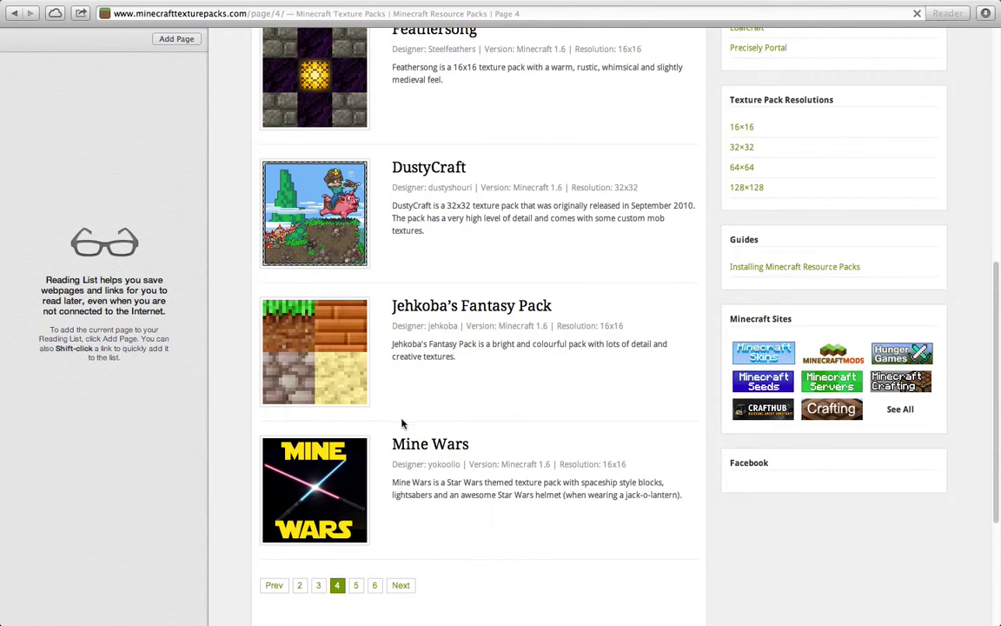
# Step: Browse pages 5 and 6 of the texture pack listing for a suitable pack
pyautogui.click(355, 584)
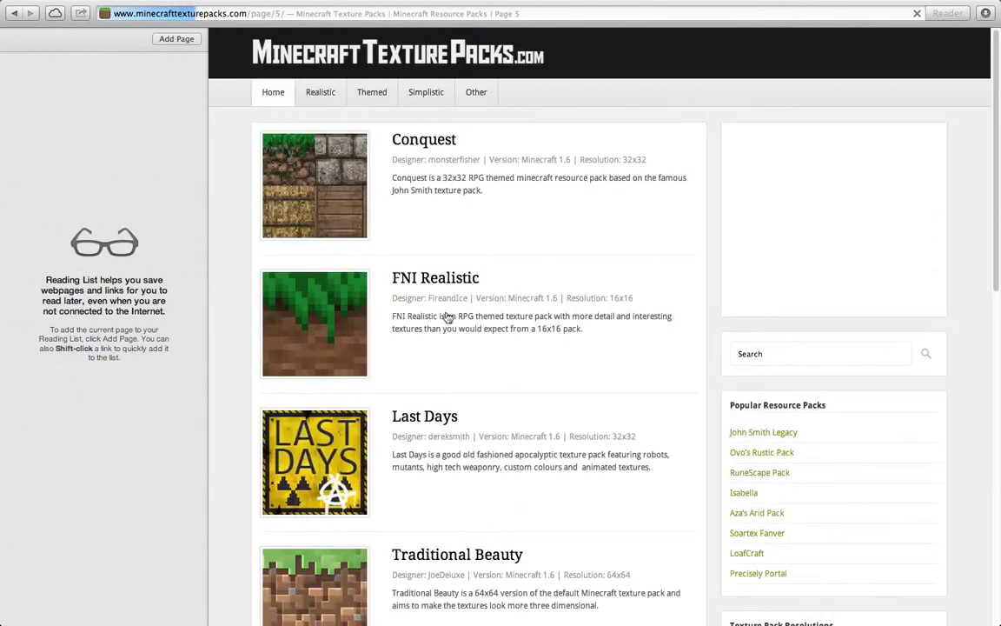
pyautogui.scroll(-10, 425, 304)
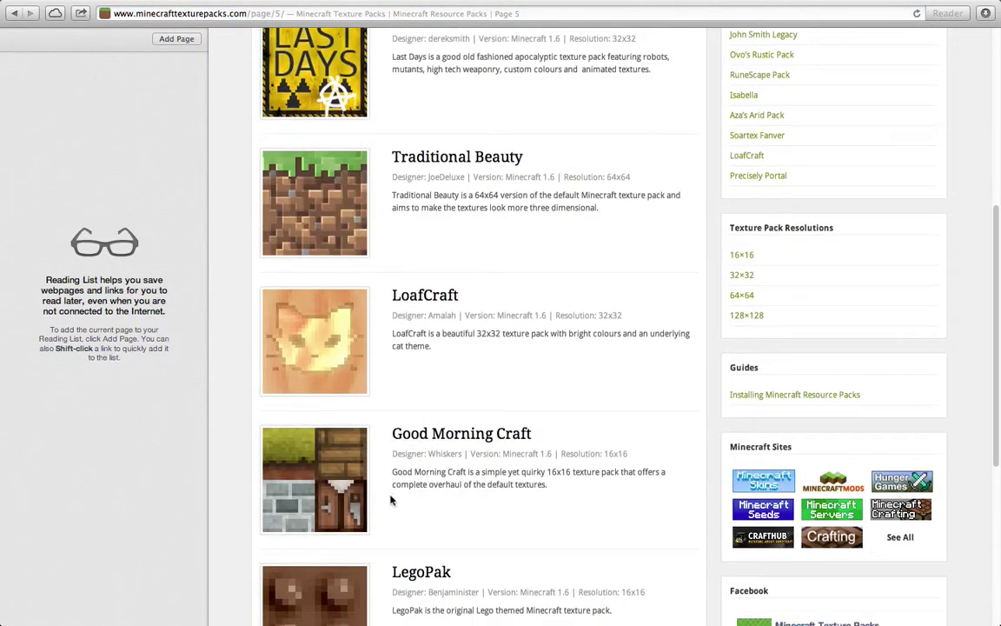
pyautogui.click(355, 529)
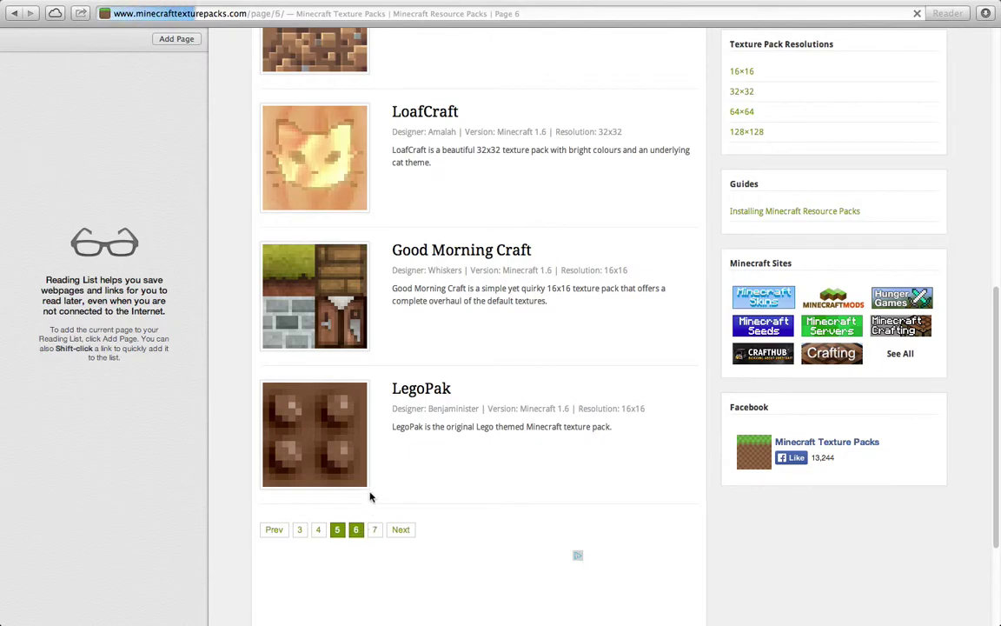
pyautogui.scroll(-10, 464, 273)
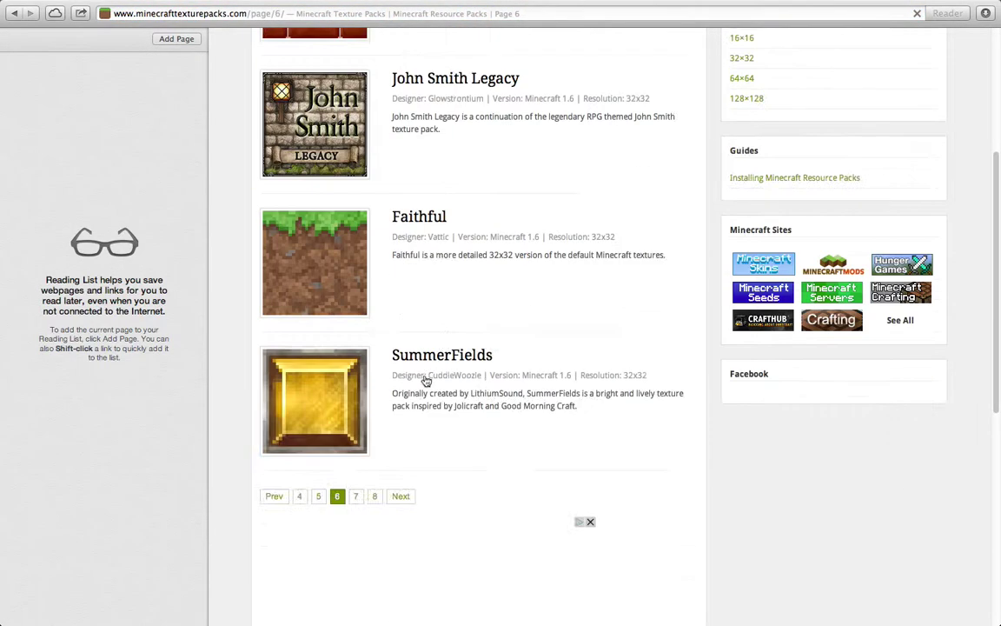
pyautogui.scroll(3, 405, 194)
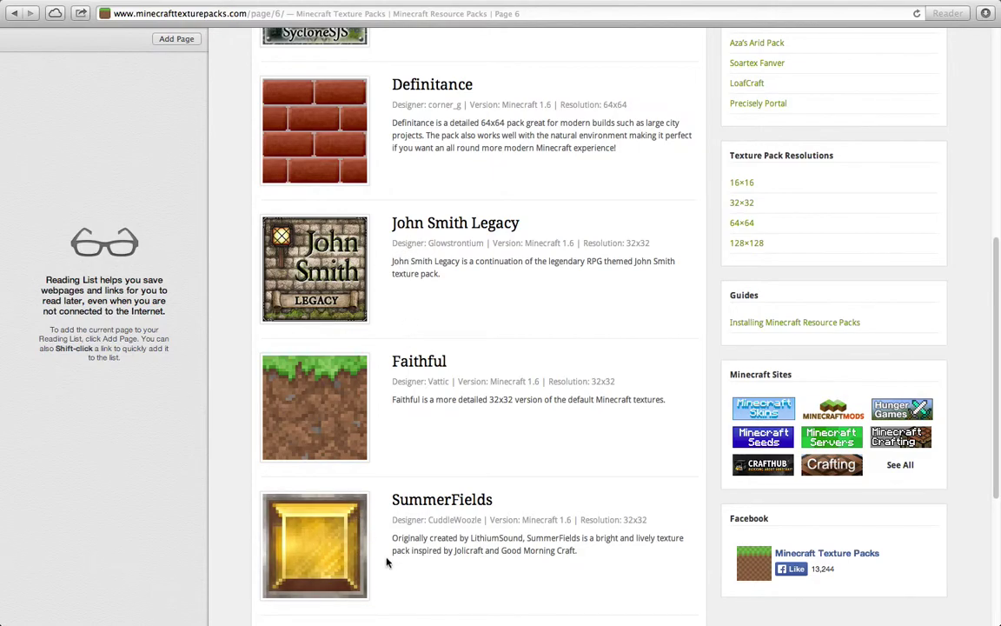
pyautogui.scroll(-4, 398, 556)
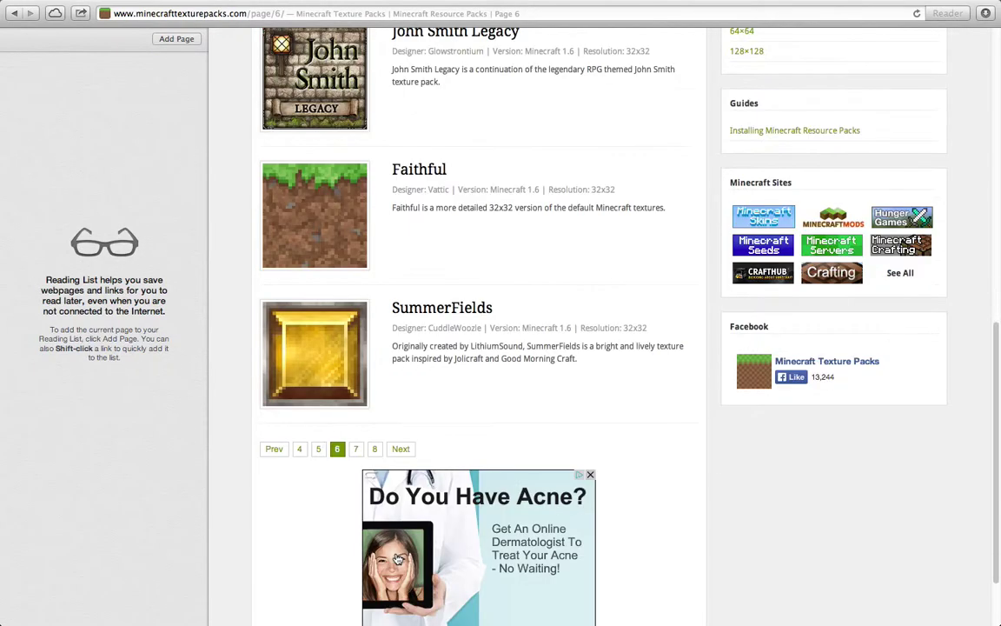
# Step: Look through the packs on page 7 of the listing
pyautogui.click(359, 451)
pyautogui.scroll(-10, 507, 314)
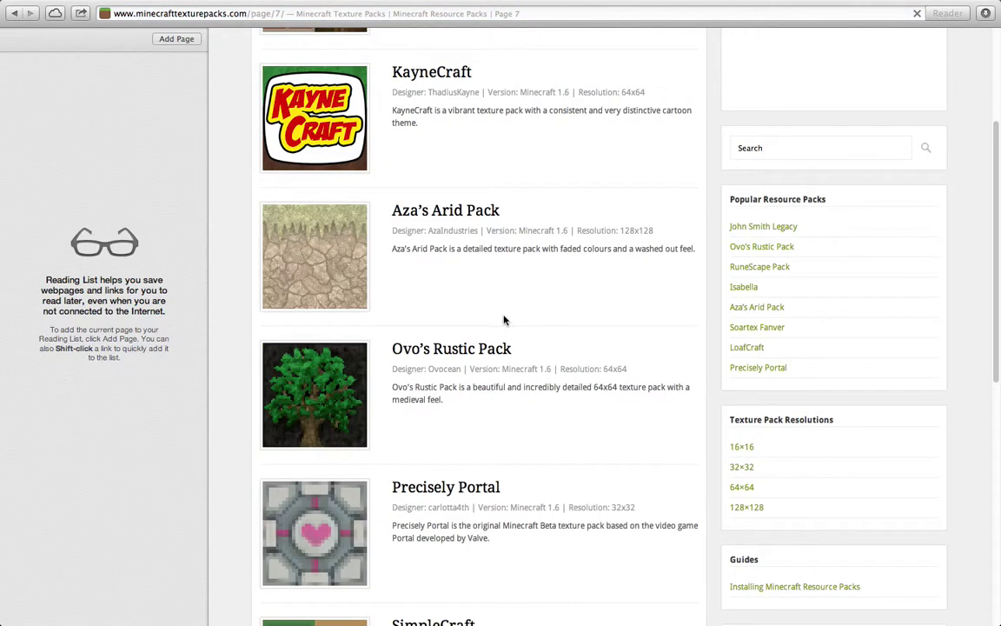
pyautogui.scroll(10, 503, 319)
pyautogui.scroll(-10, 503, 316)
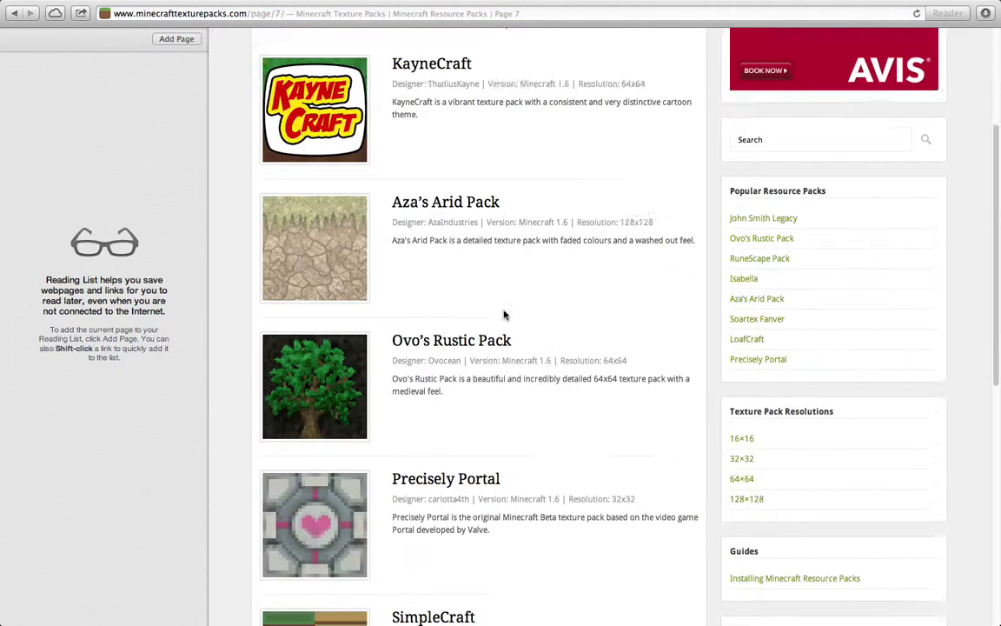
# Step: Go to page 8 of the listing and open the Terraria Pack page
pyautogui.click(355, 457)
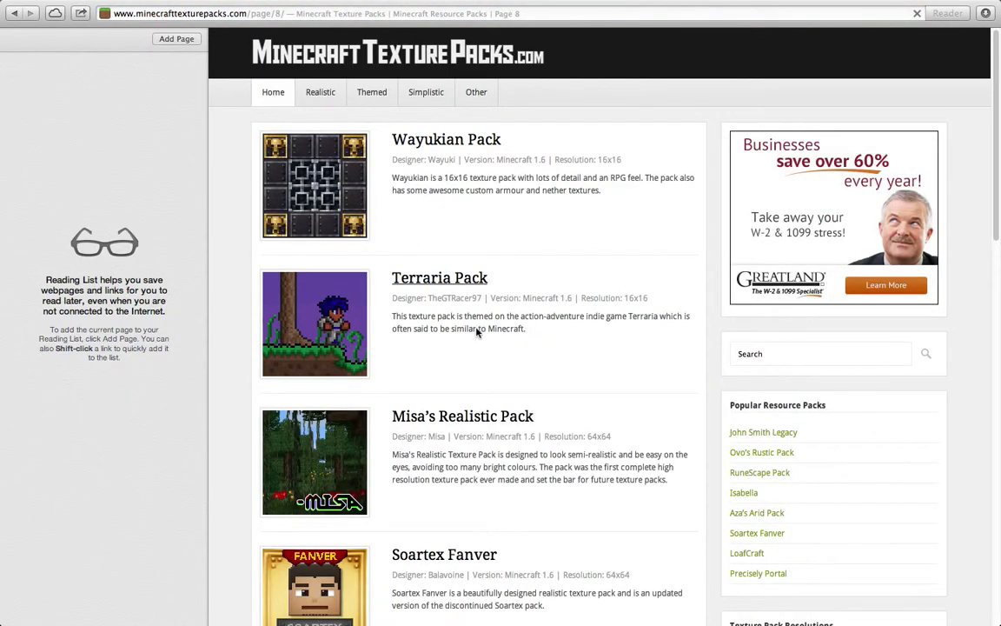
pyautogui.scroll(-5, 469, 364)
pyautogui.scroll(2, 465, 383)
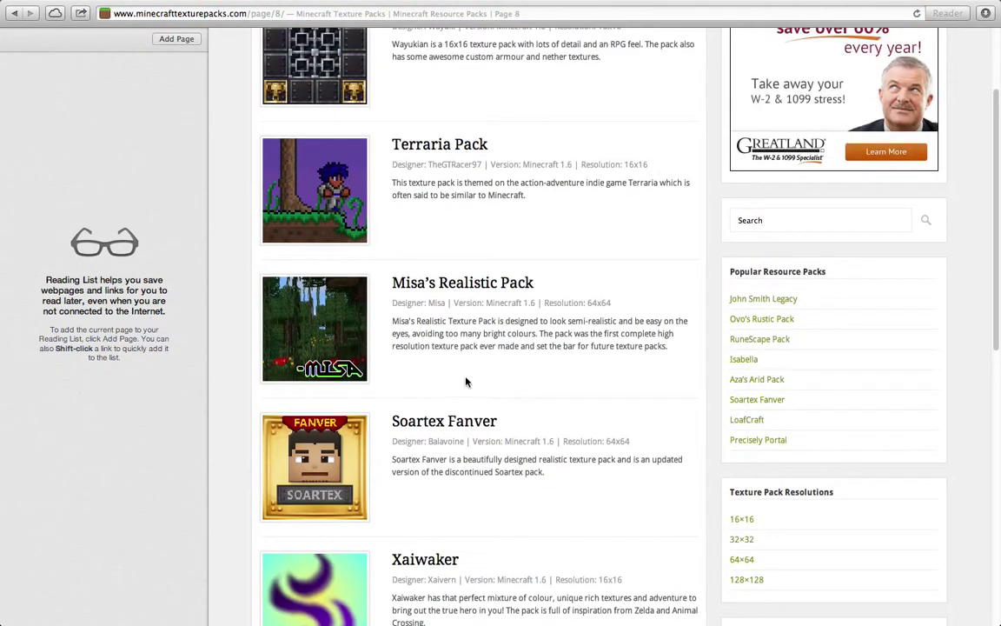
pyautogui.click(330, 204)
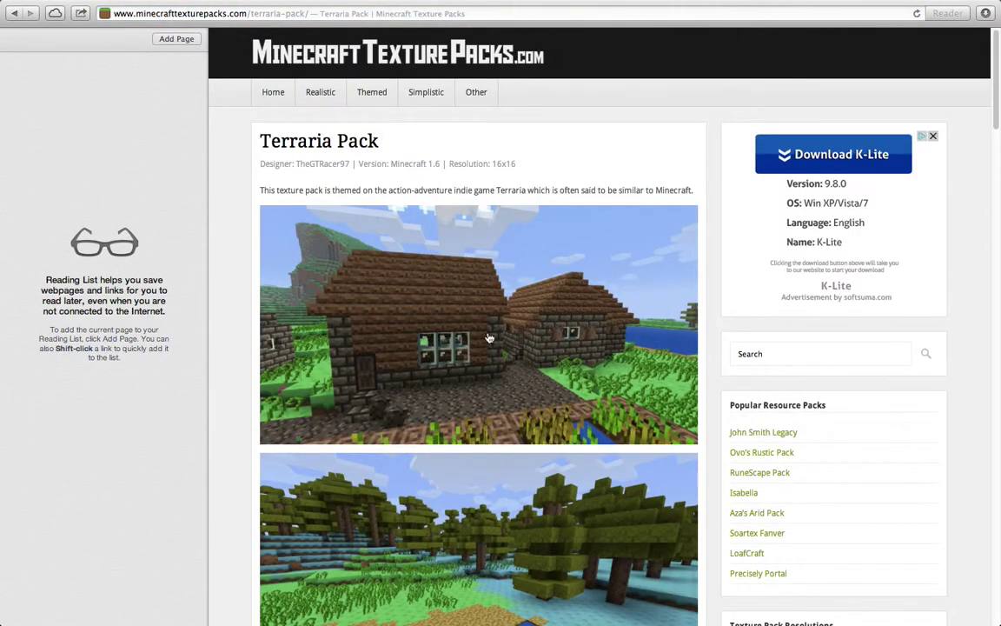
# Step: Review the preview images of the Terraria Pack and download the pack
pyautogui.scroll(-5, 533, 295)
pyautogui.scroll(5, 518, 335)
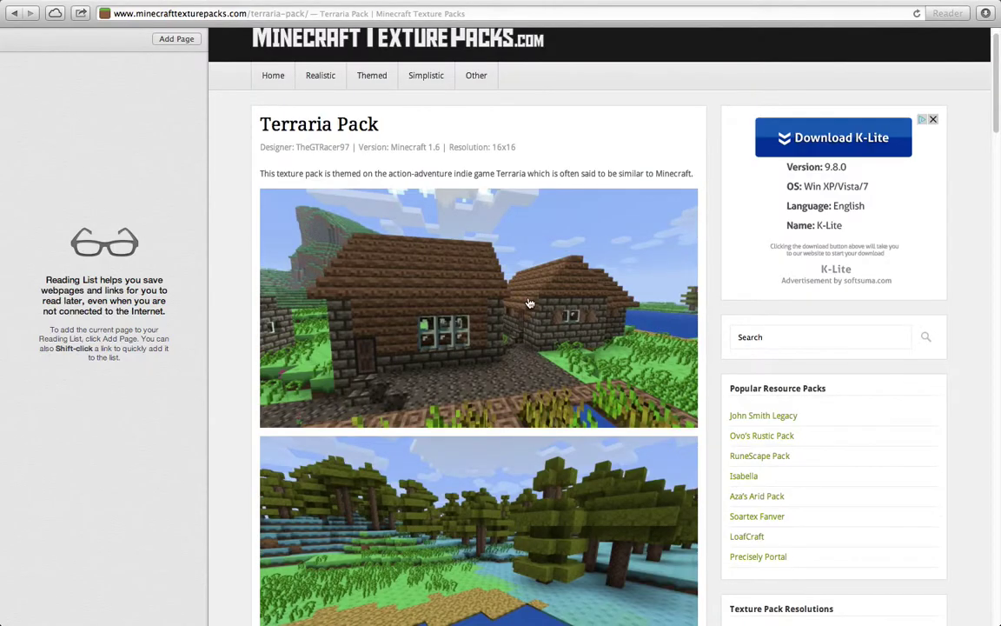
pyautogui.scroll(-20, 528, 304)
pyautogui.scroll(5, 529, 310)
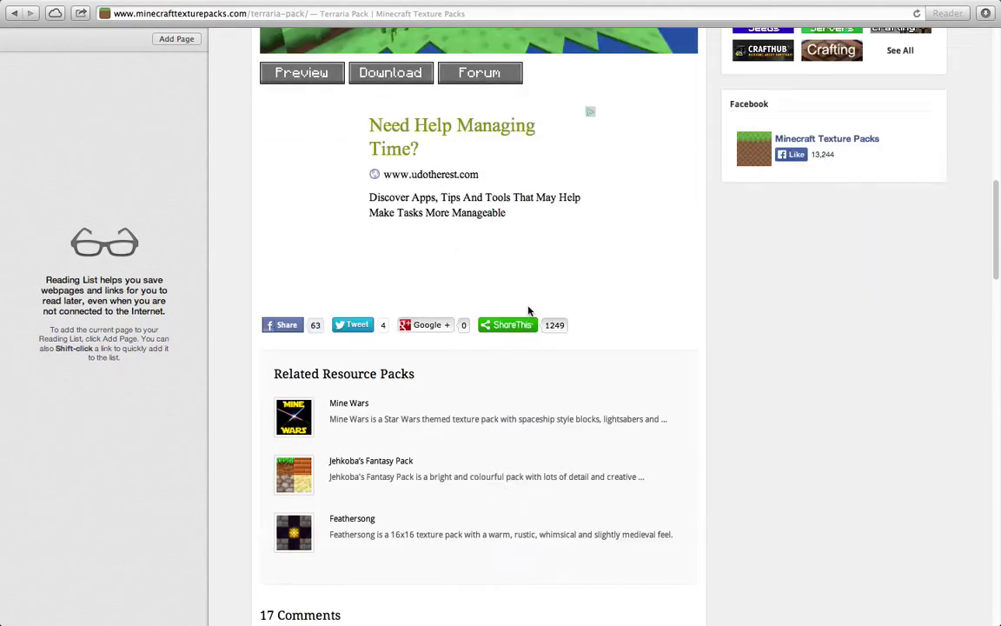
pyautogui.scroll(6, 528, 310)
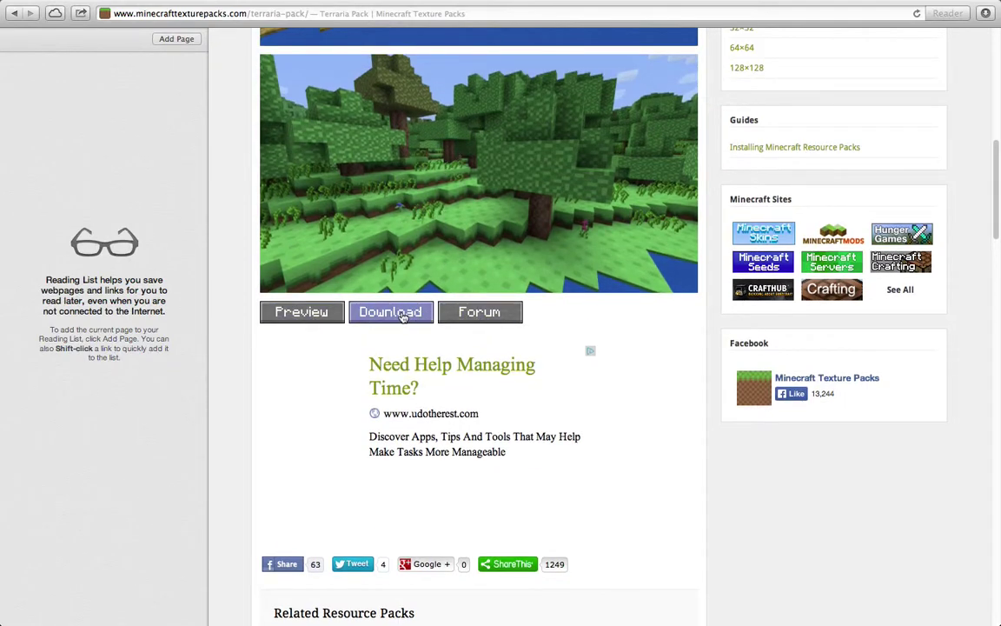
pyautogui.click(402, 317)
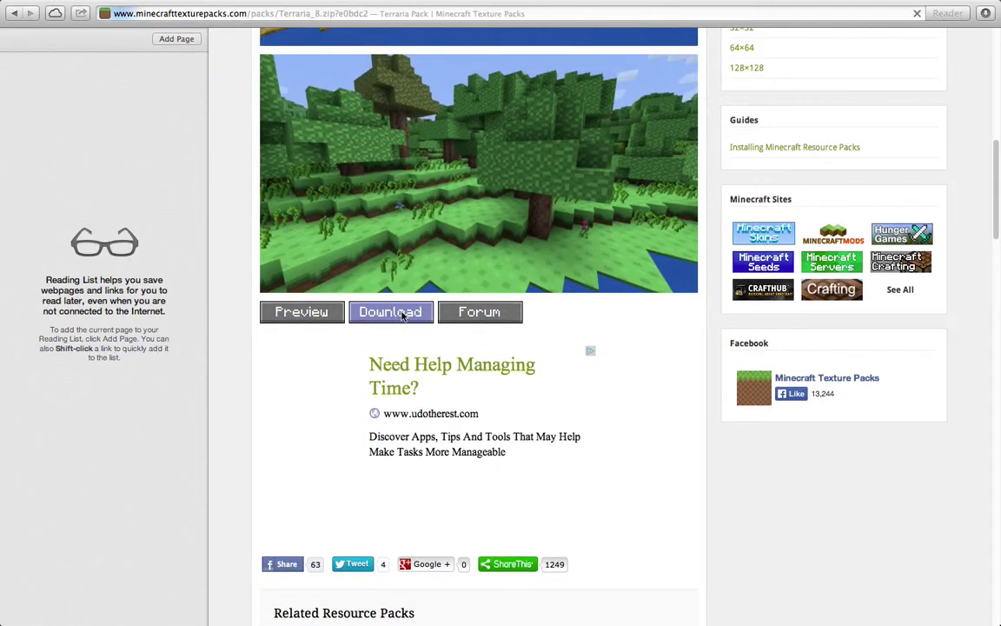
# Step: Remove the folder entry directly below the Terraria texture pack from the browser's downloads list
pyautogui.click(985, 13)
pyautogui.rightClick(900, 104)
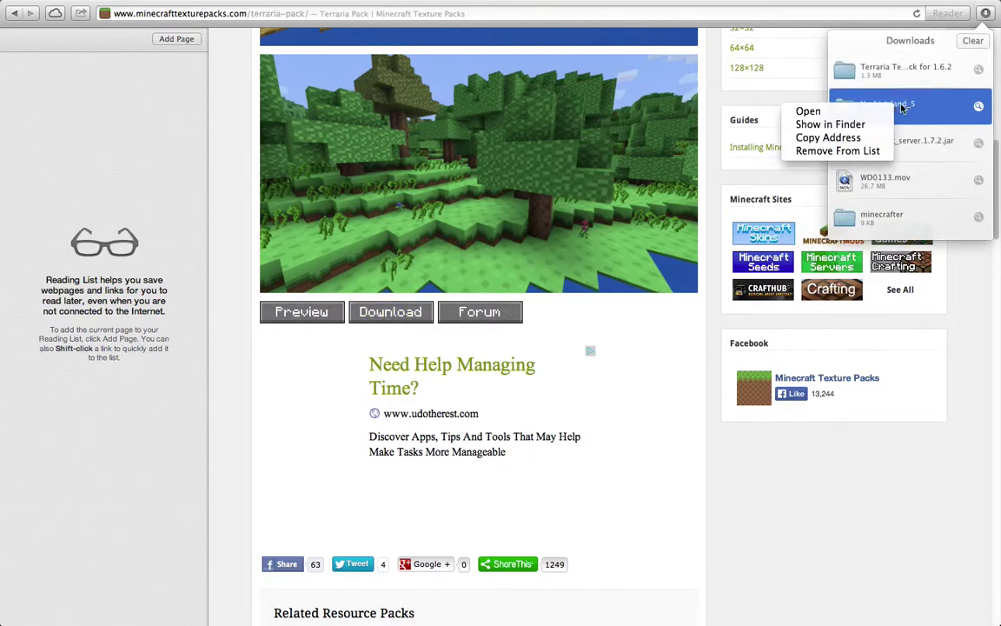
pyautogui.click(837, 151)
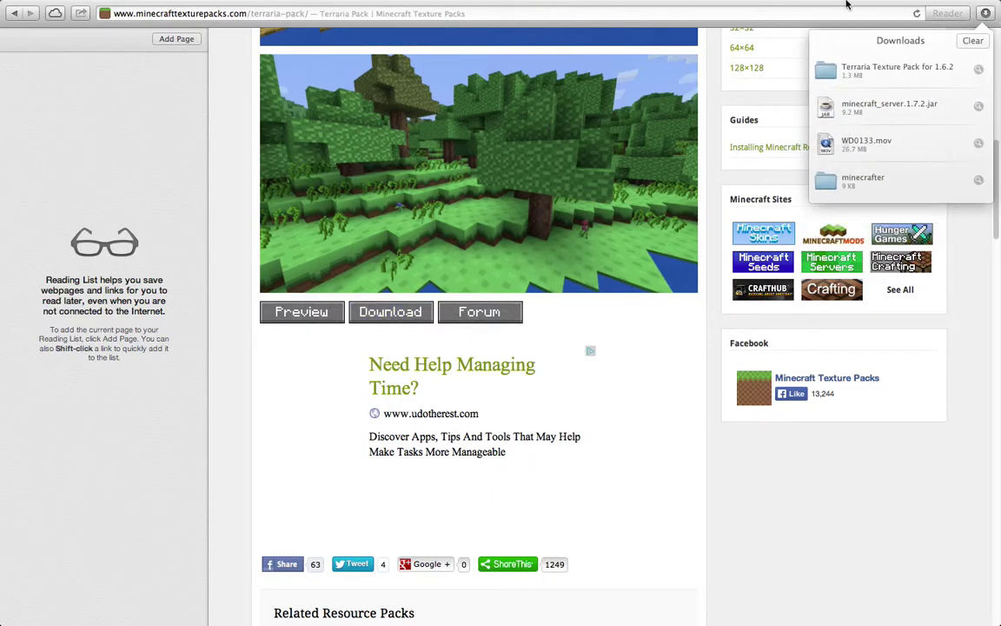
# Step: Remove the minecraft_server.1.7.2.jar entry from the browser's downloads list
pyautogui.moveTo(866, 5)
pyautogui.rightClick(890, 110)
pyautogui.click(850, 148)
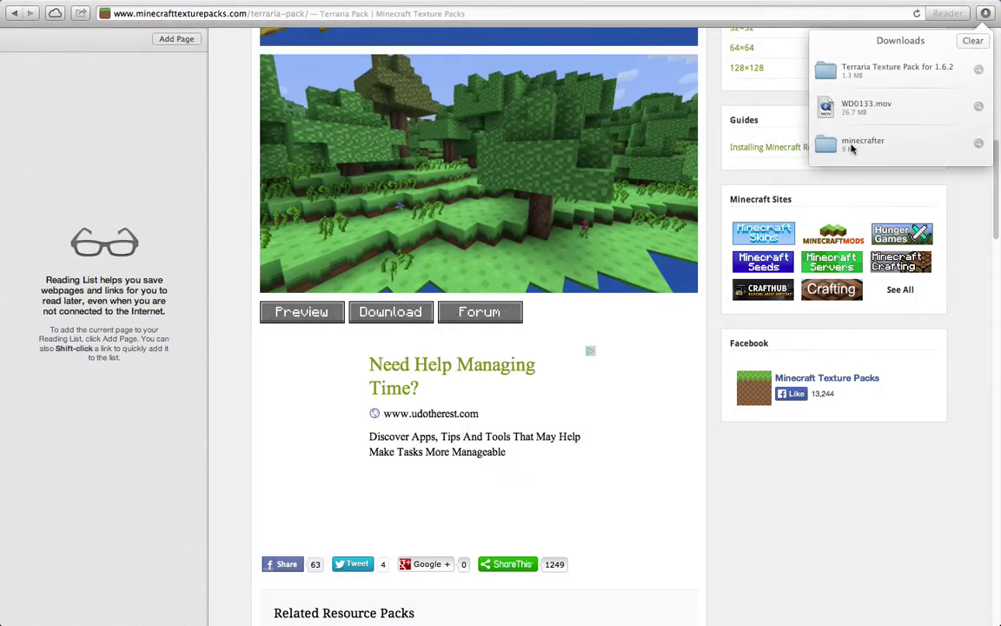
# Step: Close the downloads list and take the browser window out of full-screen mode
pyautogui.moveTo(973, 13)
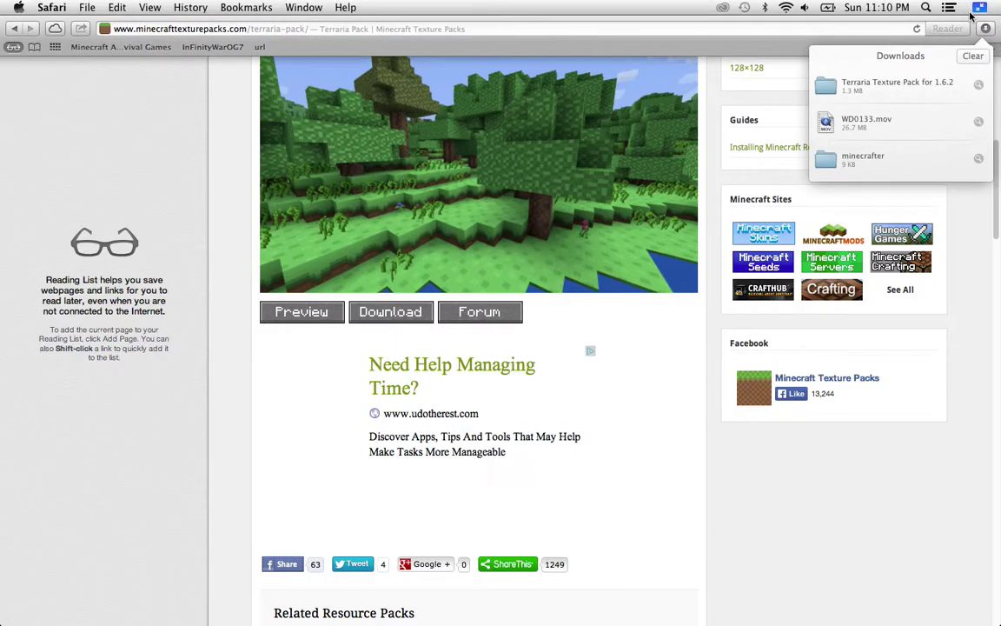
pyautogui.press('Escape')
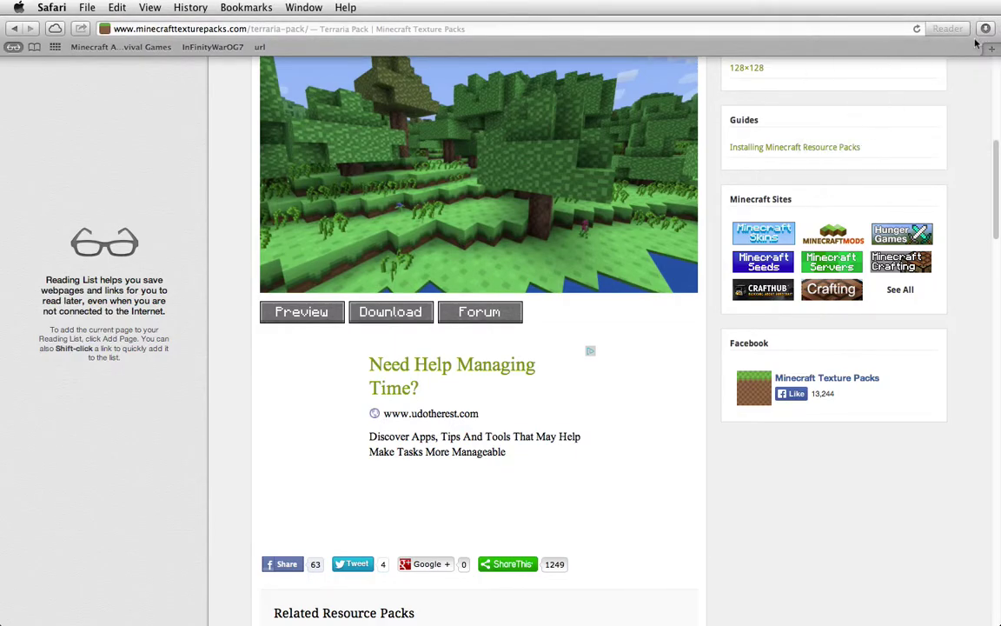
pyautogui.press('Escape')
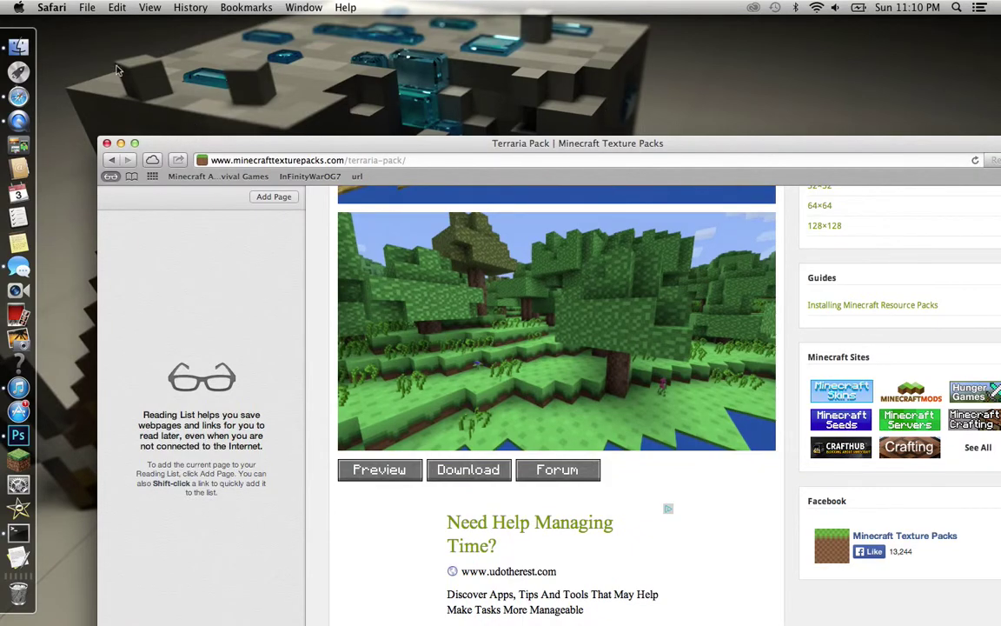
# Step: Switch to Finder and open the resourcepacks folder inside Library, Application Support, minecraft
pyautogui.click(18, 47)
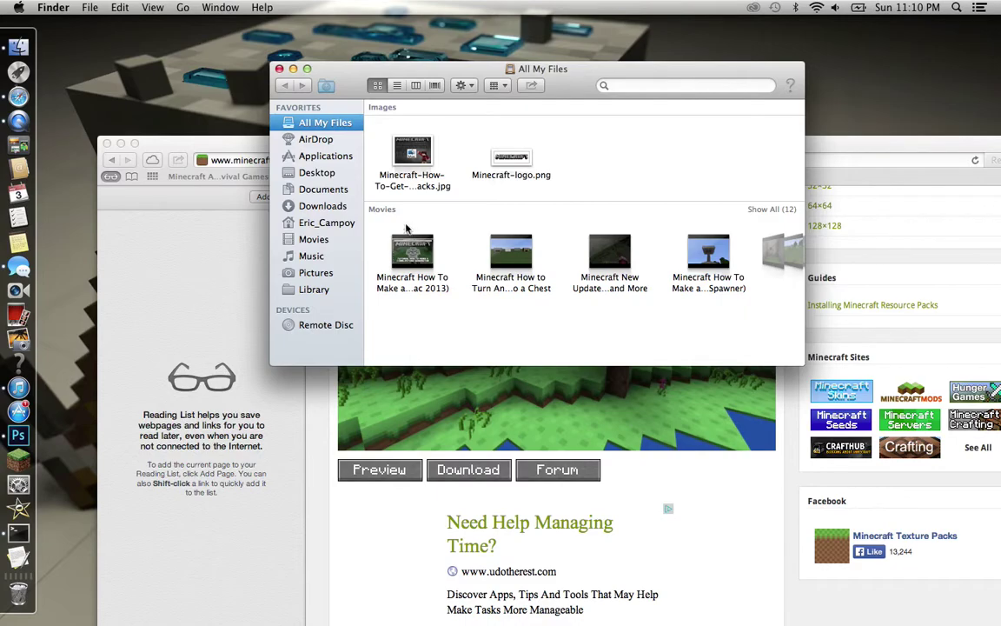
pyautogui.click(314, 290)
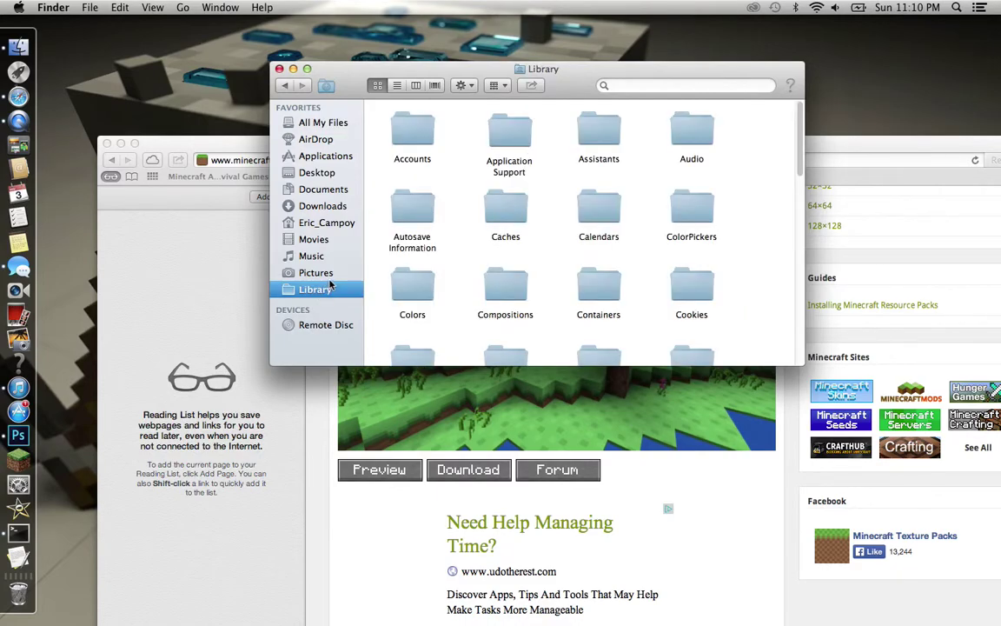
pyautogui.moveTo(568, 71)
pyautogui.mouseDown()
pyautogui.moveTo(563, 90)
pyautogui.moveTo(563, 77)
pyautogui.mouseUp()
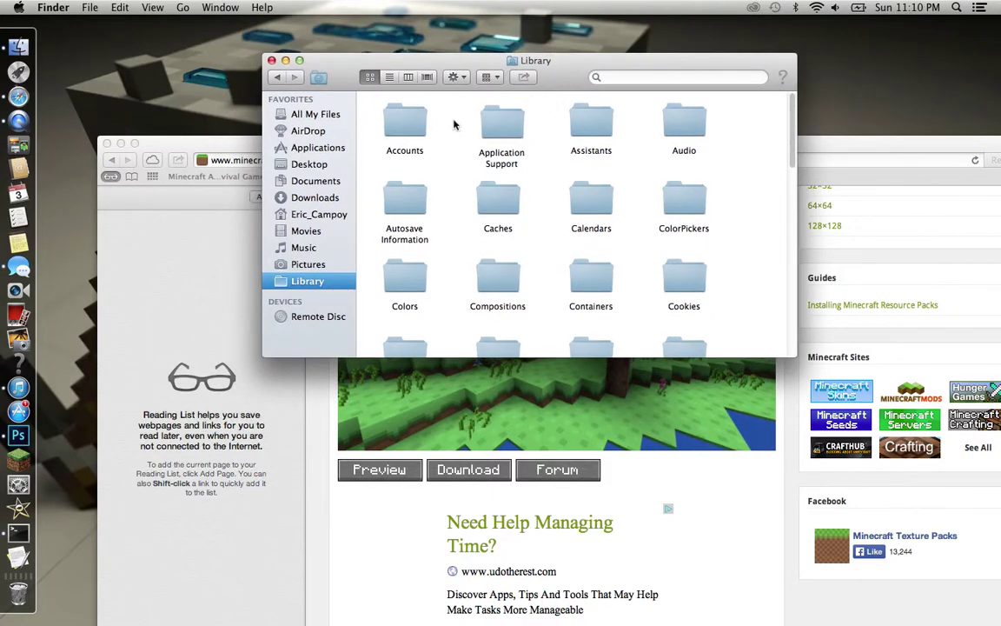
pyautogui.click(308, 115)
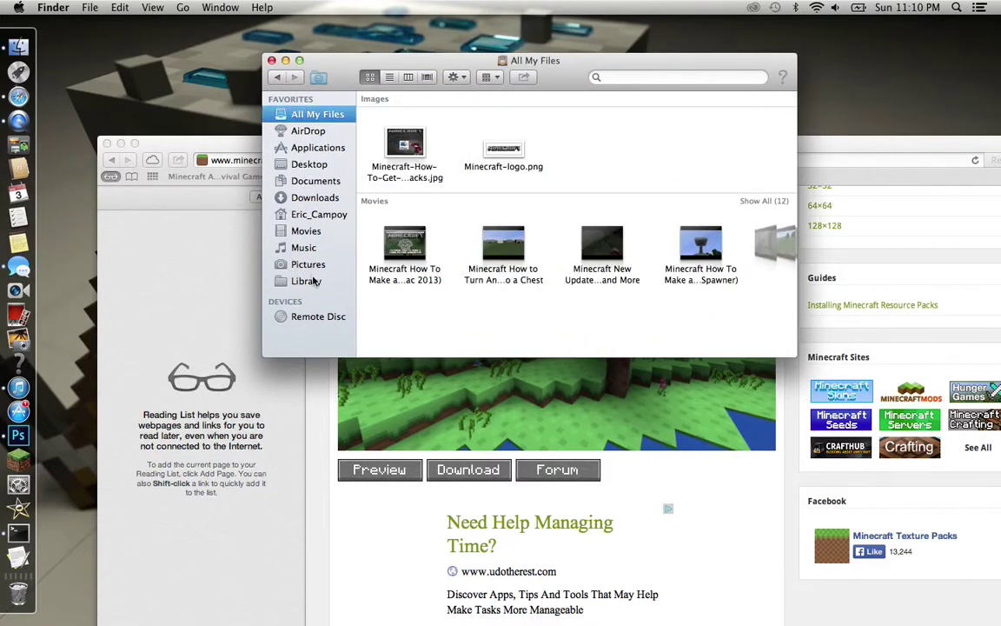
pyautogui.click(311, 280)
pyautogui.doubleClick(500, 126)
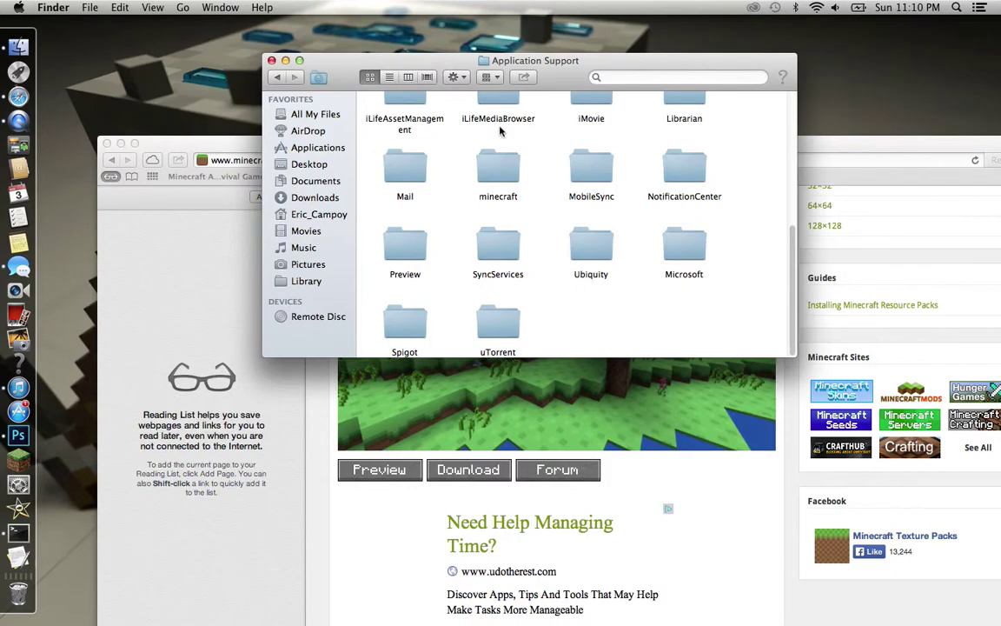
pyautogui.doubleClick(498, 172)
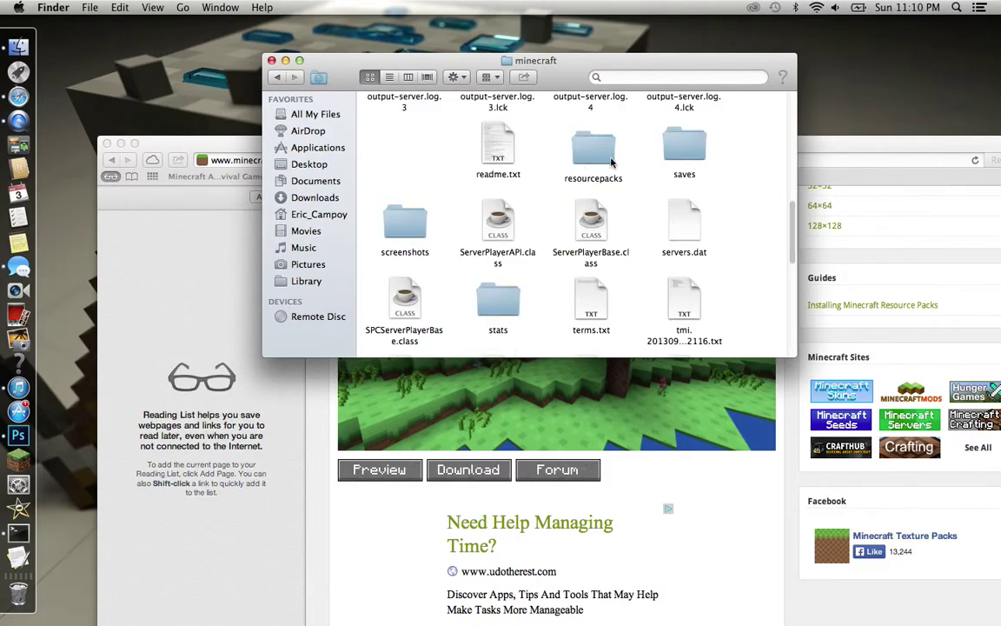
pyautogui.doubleClick(595, 152)
# Step: Move the downloaded Terraria Texture Pack for 1.6.2 folder from the browser's downloads list into the resourcepacks folder
pyautogui.click(810, 151)
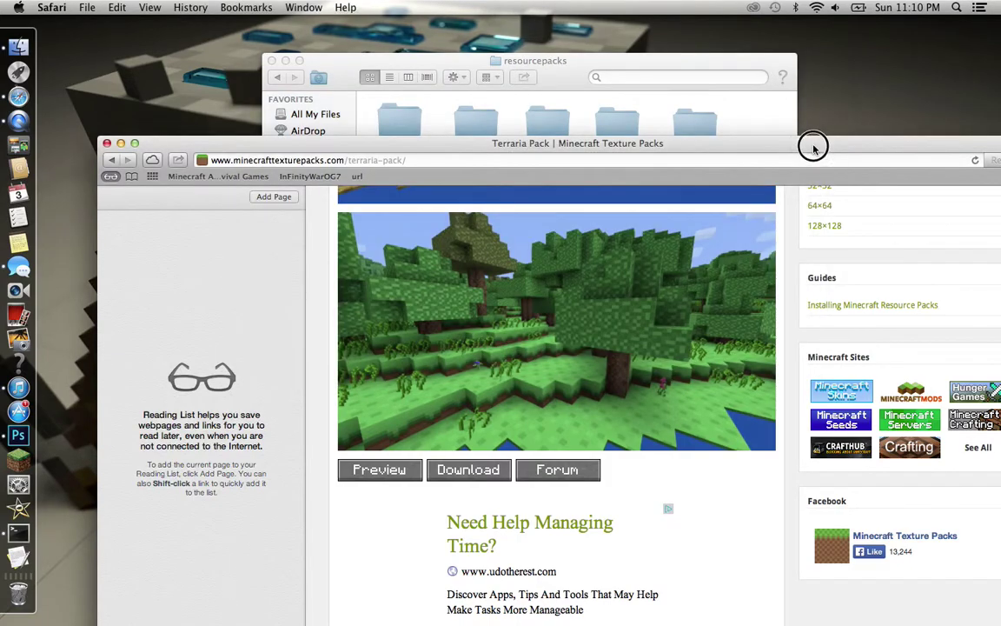
pyautogui.moveTo(638, 160); pyautogui.dragTo(490, 285)
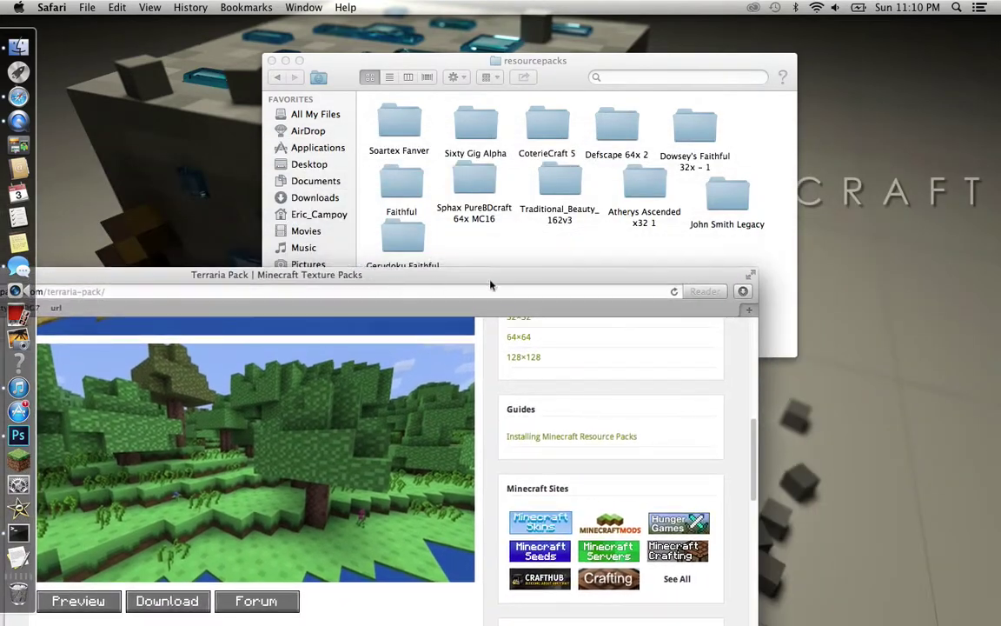
pyautogui.click(743, 292)
pyautogui.moveTo(695, 348); pyautogui.dragTo(469, 250)
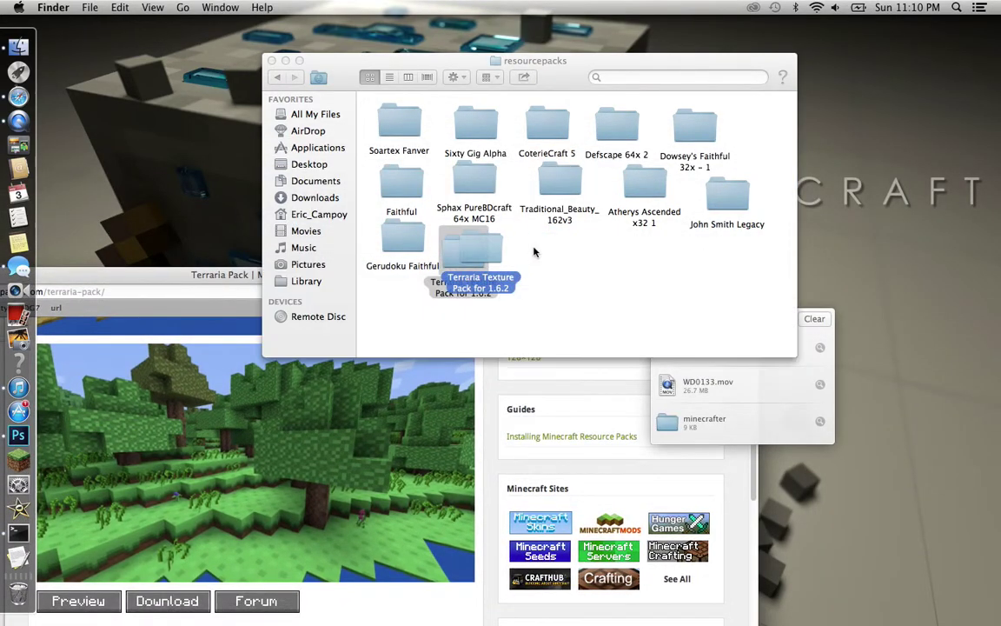
# Step: Close the Finder window and the browser window
pyautogui.click(272, 61)
pyautogui.moveTo(262, 278); pyautogui.dragTo(621, 56)
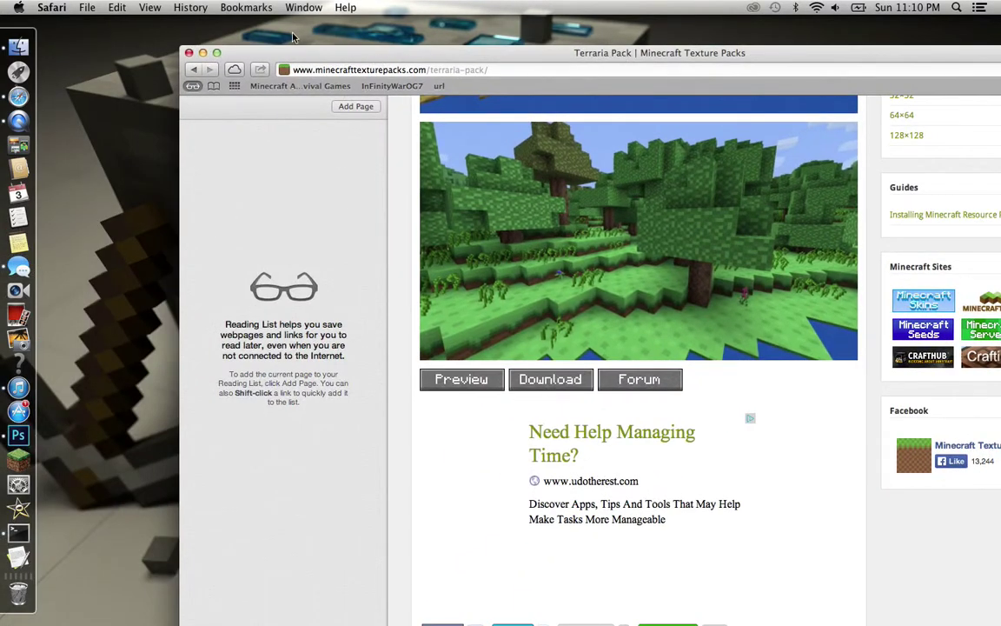
pyautogui.click(189, 54)
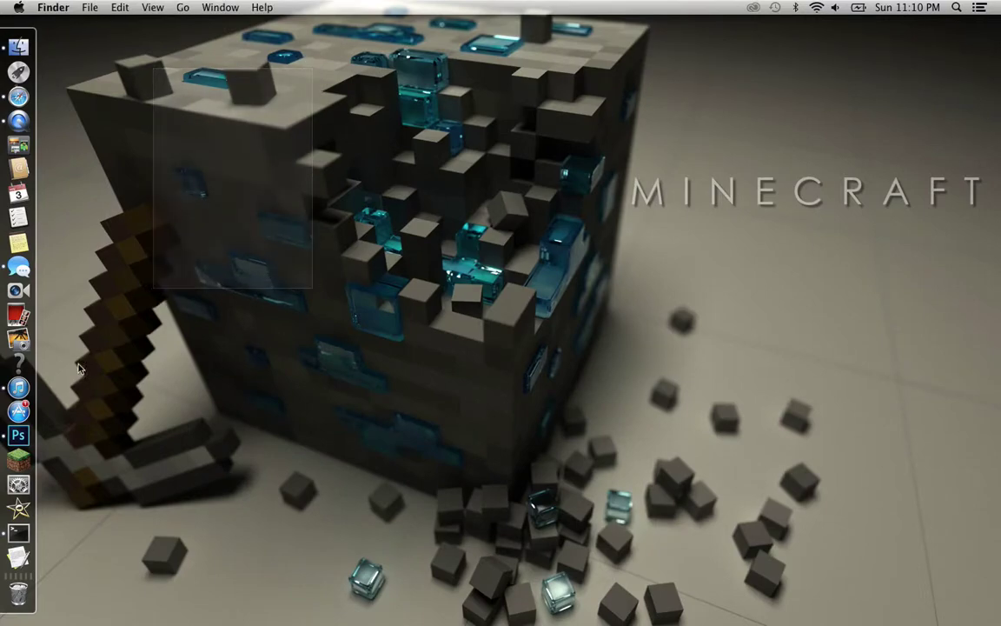
# Step: Open the Minecraft Launcher, choose the profile that runs Minecraft 1.7.2, and start the game
pyautogui.click(22, 461)
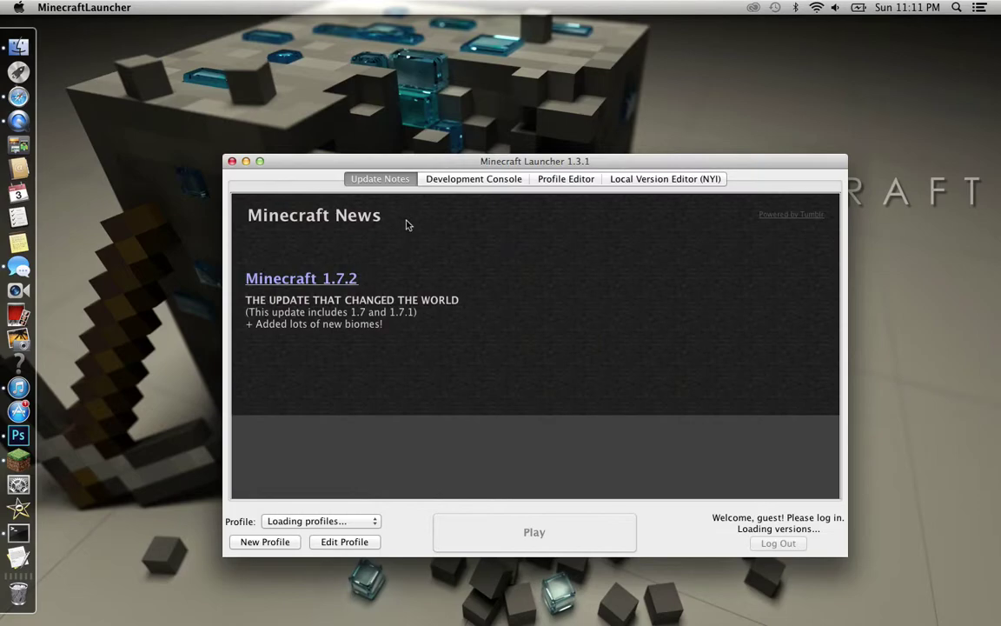
pyautogui.moveTo(478, 165); pyautogui.dragTo(498, 24)
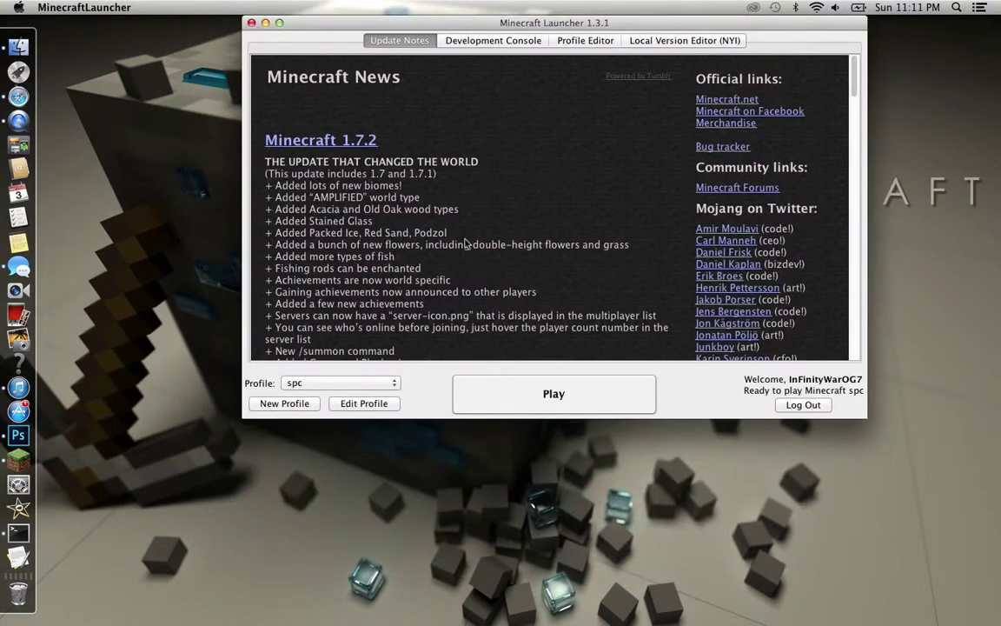
pyautogui.click(397, 383)
pyautogui.click(321, 374)
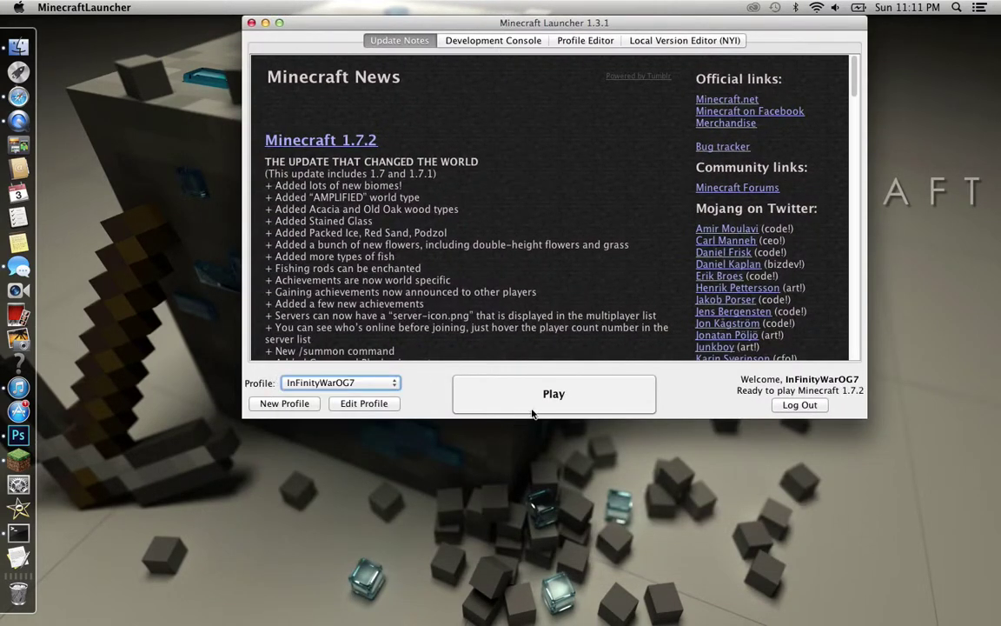
pyautogui.click(576, 397)
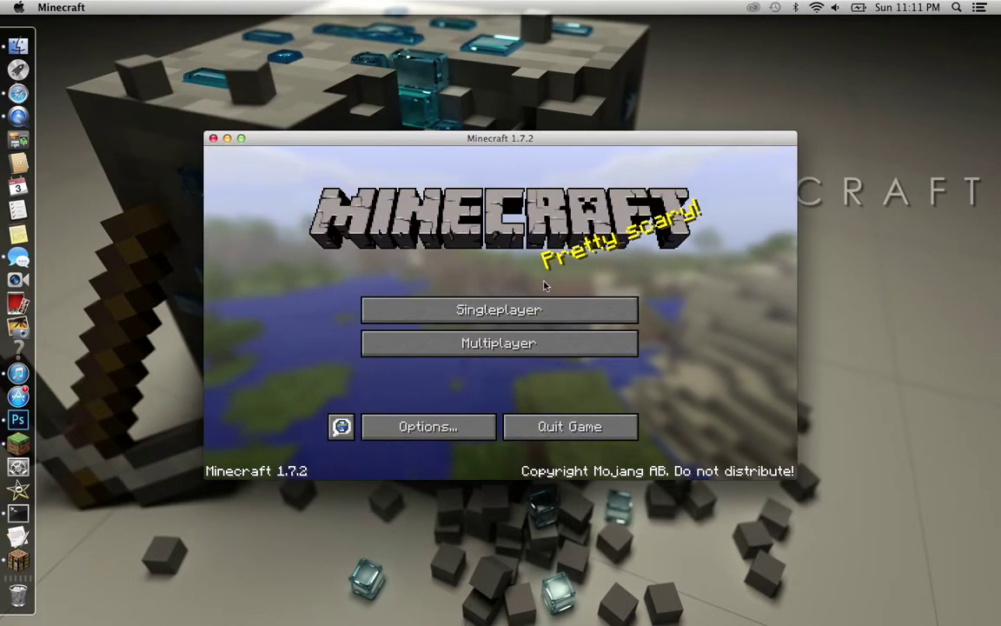
# Step: Load the first saved world in single-player mode
pyautogui.click(525, 314)
pyautogui.click(495, 247)
pyautogui.click(495, 247)
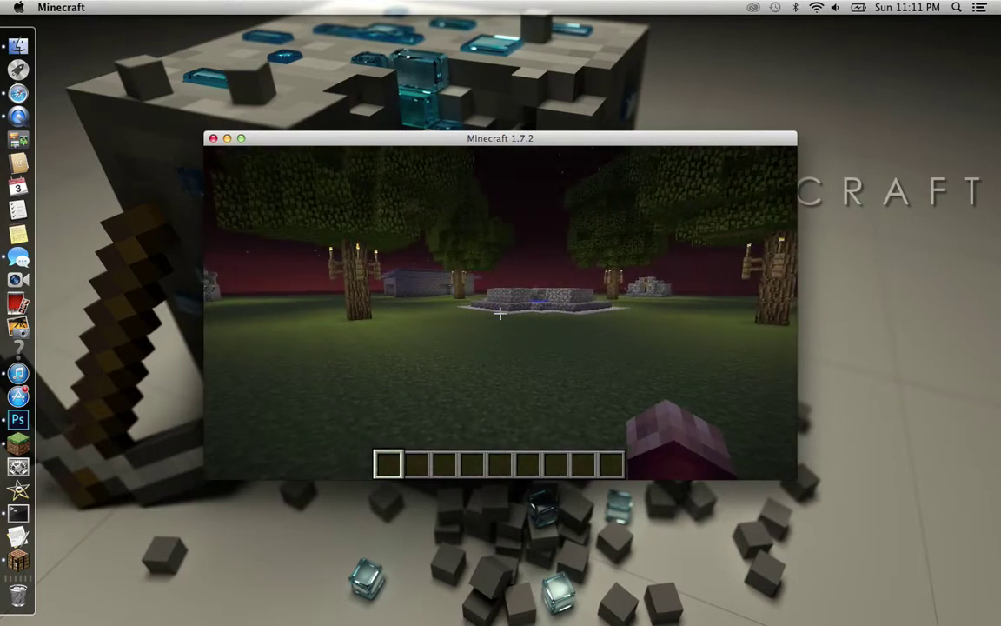
# Step: Walk around the world to view its trees and fountain with the default textures
pyautogui.press('e')
pyautogui.press('e')
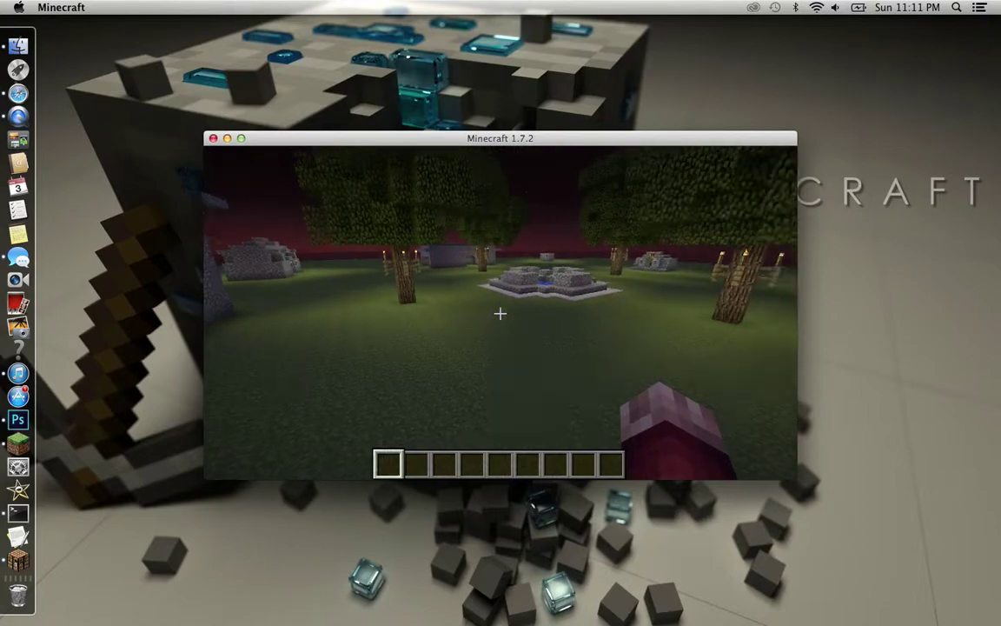
pyautogui.press('w')
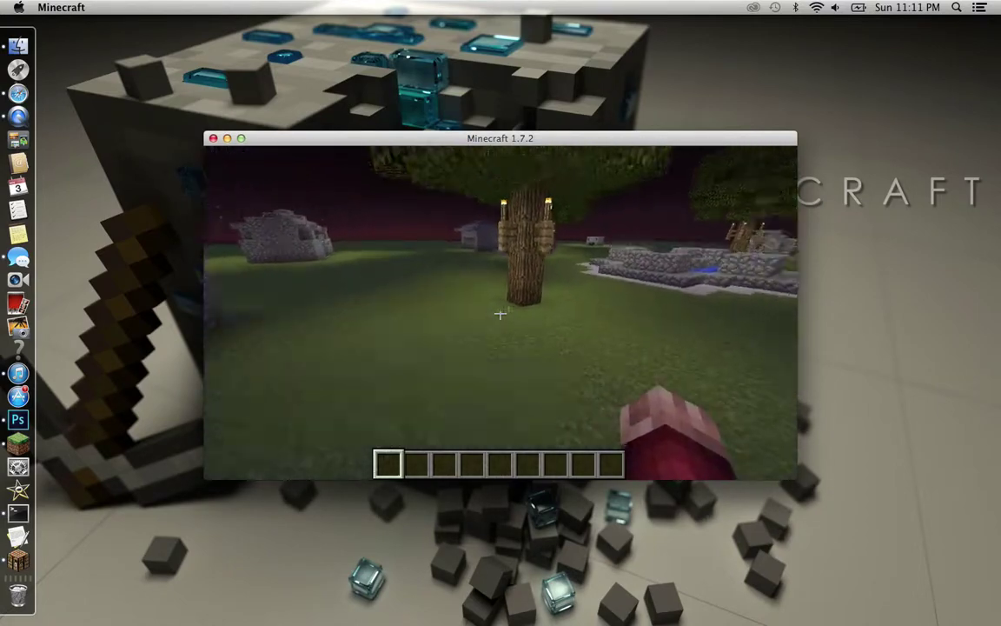
pyautogui.press('e')
pyautogui.press('e')
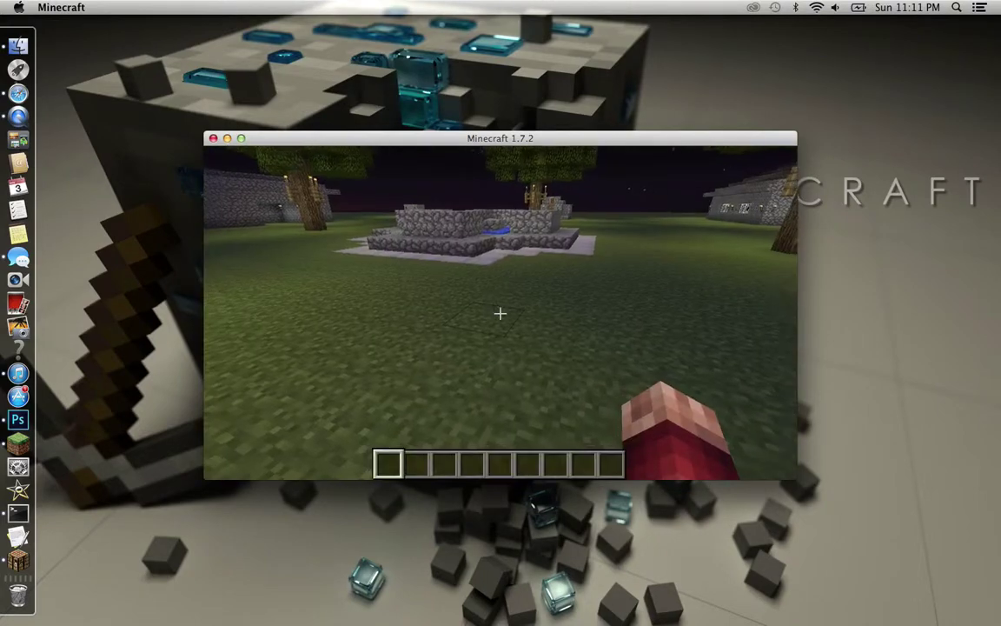
# Step: Add the Terraria Texture Pack to the selected resource packs in the game options and return to the world
pyautogui.press('Escape')
pyautogui.click(450, 354)
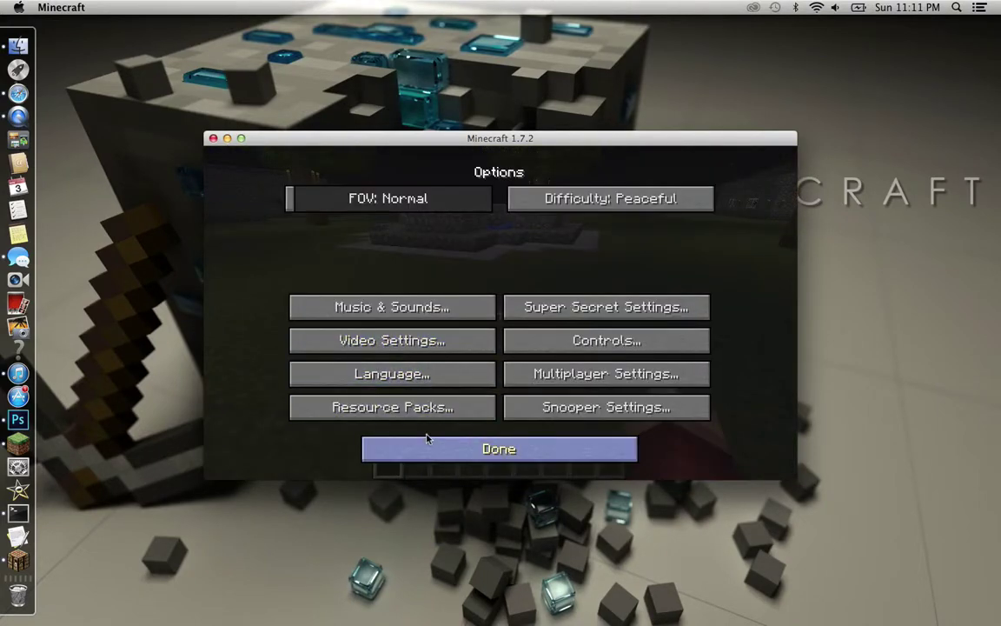
pyautogui.click(391, 406)
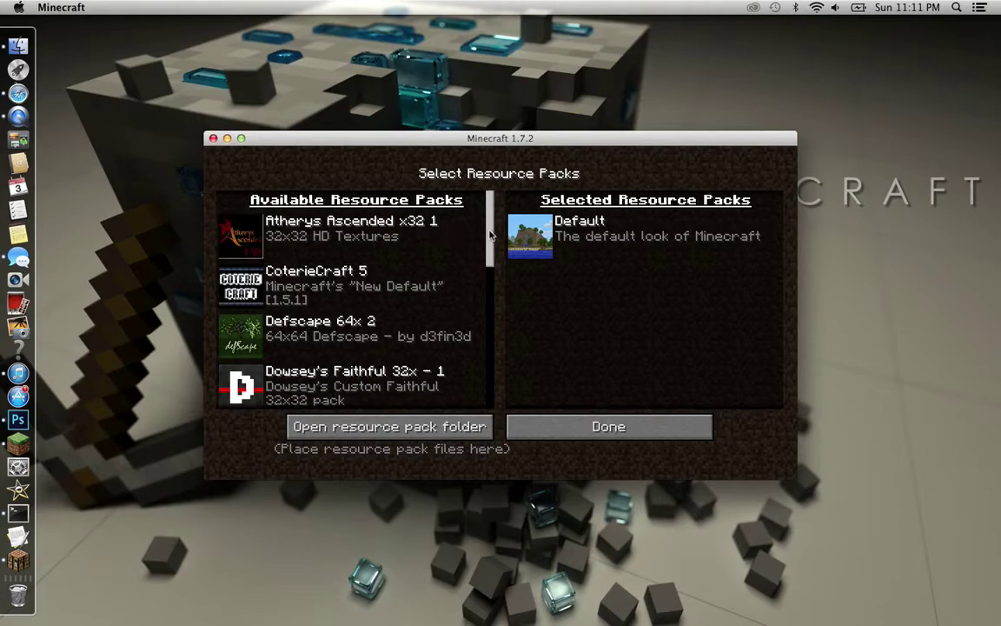
pyautogui.moveTo(492, 233); pyautogui.dragTo(471, 390)
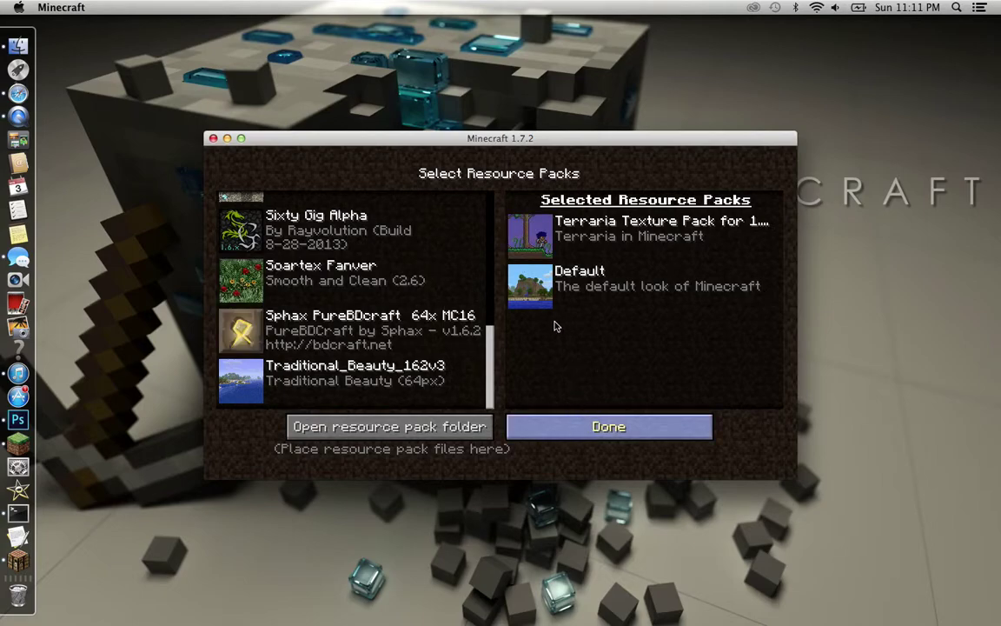
pyautogui.press('Escape')
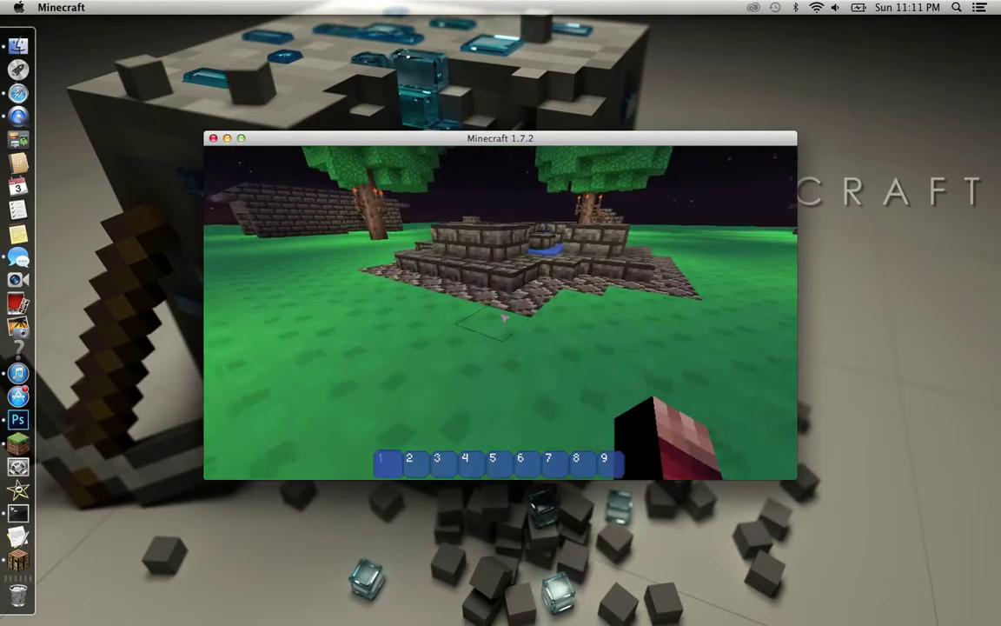
# Step: Explore the fountain, stone buildings and trees on foot and from the air to examine the Terraria textures
pyautogui.press('w')
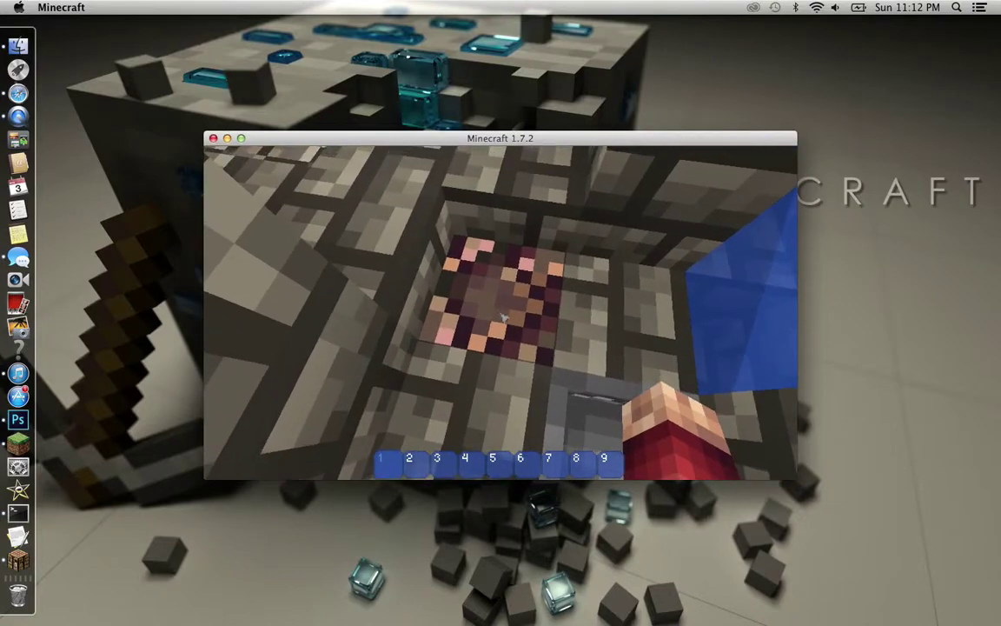
pyautogui.moveTo(500, 312)
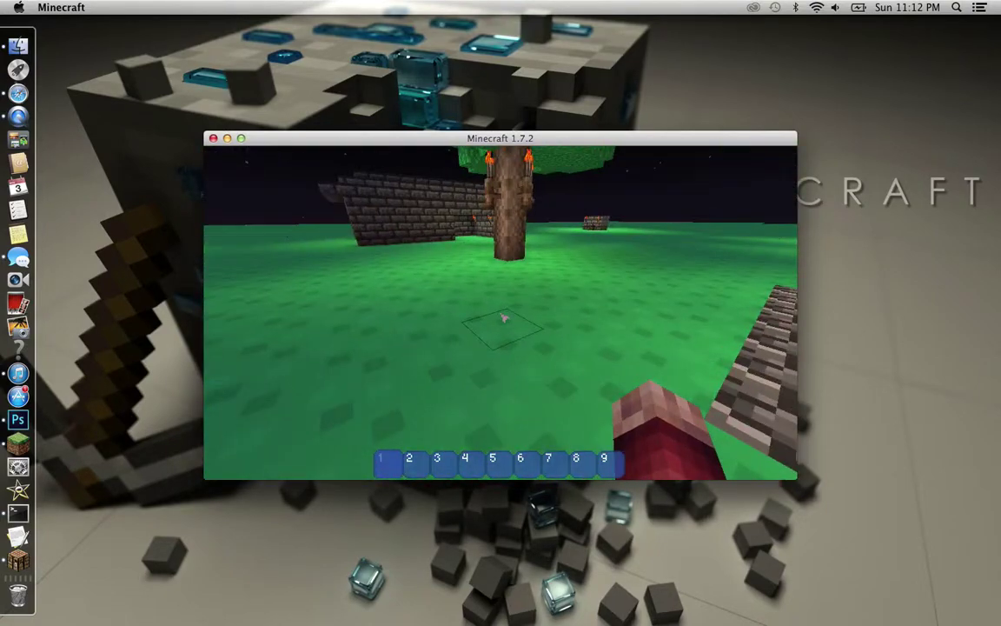
pyautogui.press('w')
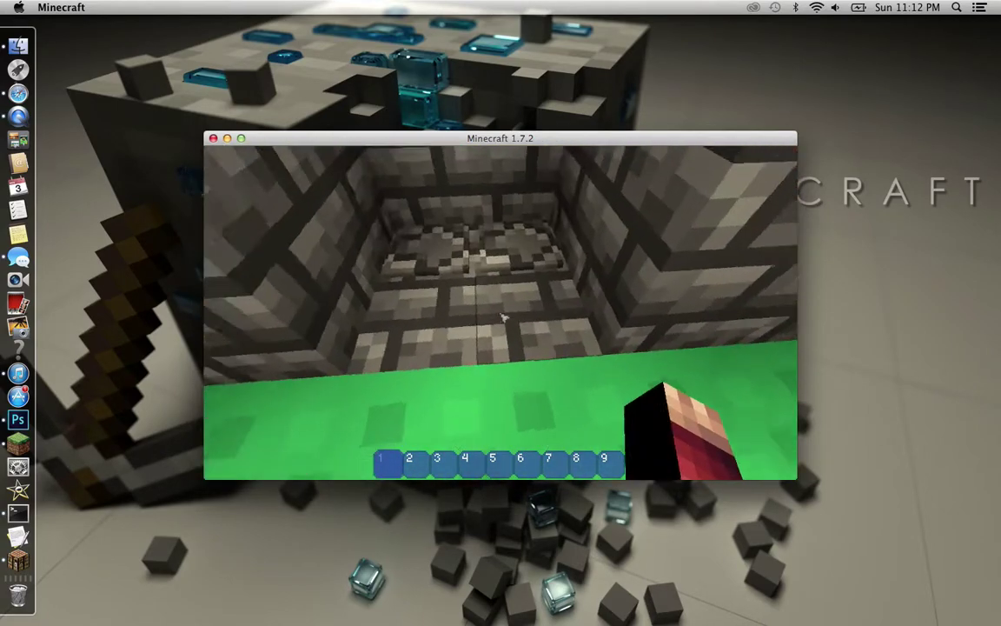
pyautogui.press('w')
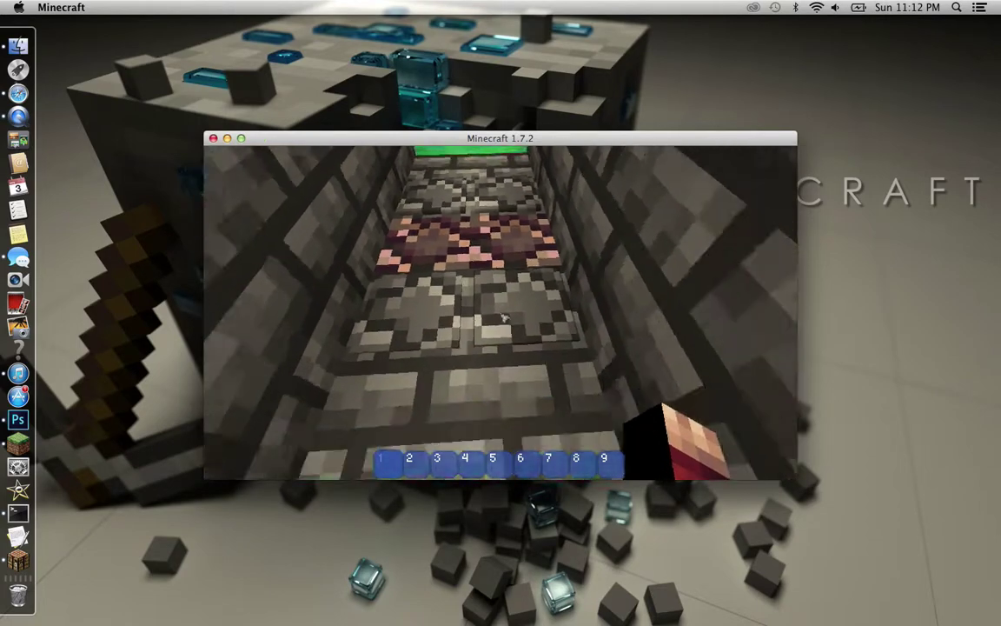
pyautogui.press('space')
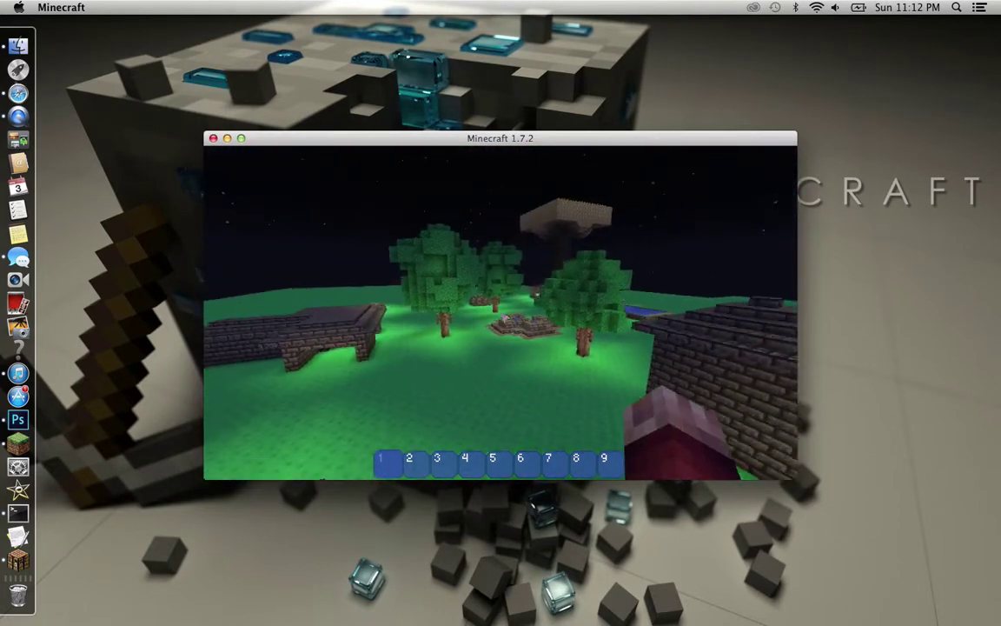
# Step: Enlarge the game window and look through the creative inventory categories from Building Blocks to Miscellaneous
pyautogui.press('e')
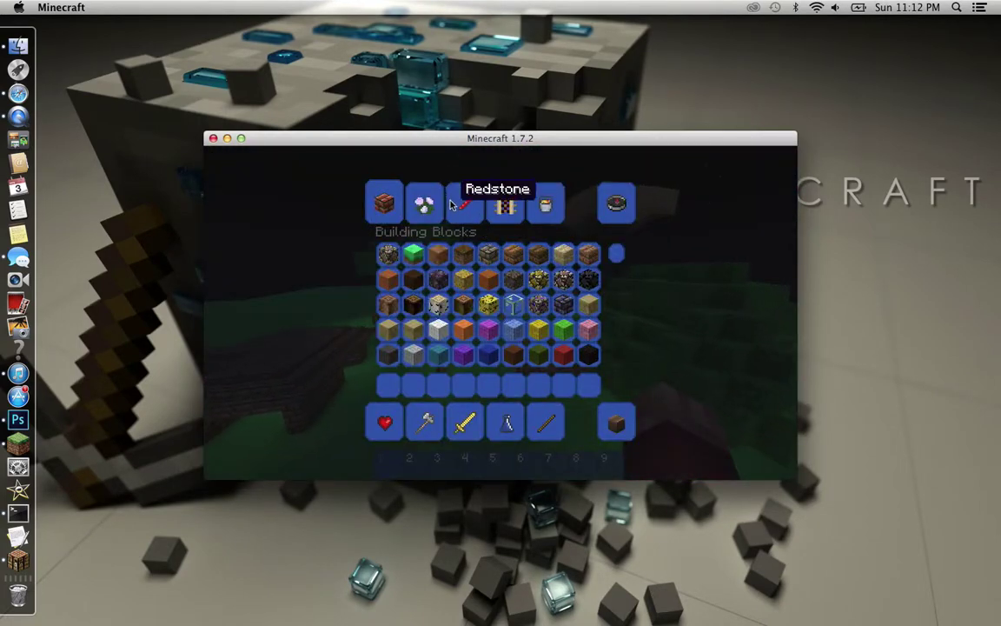
pyautogui.click(240, 138)
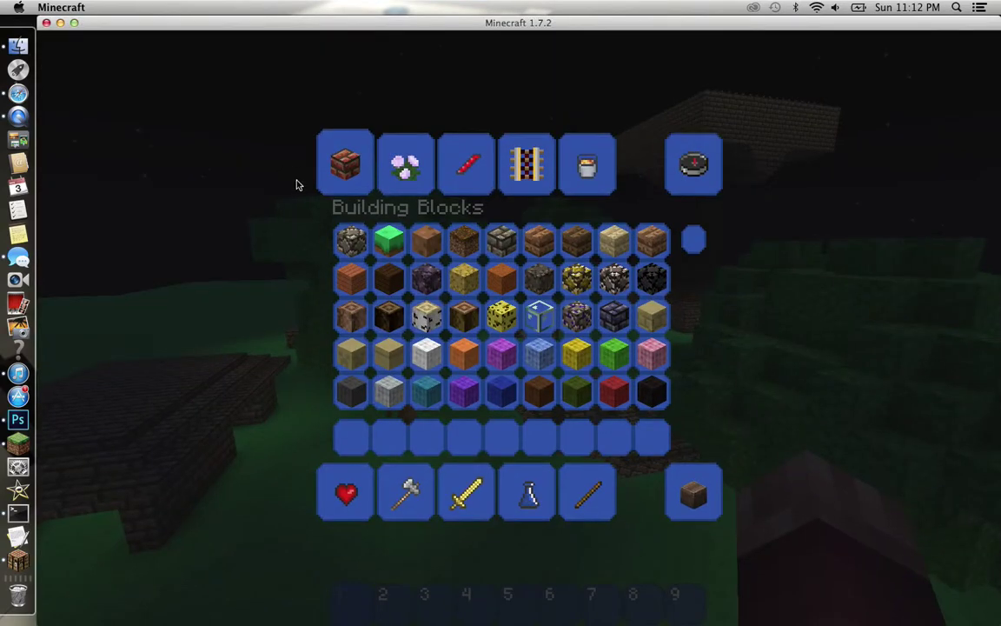
pyautogui.click(418, 160)
pyautogui.click(470, 165)
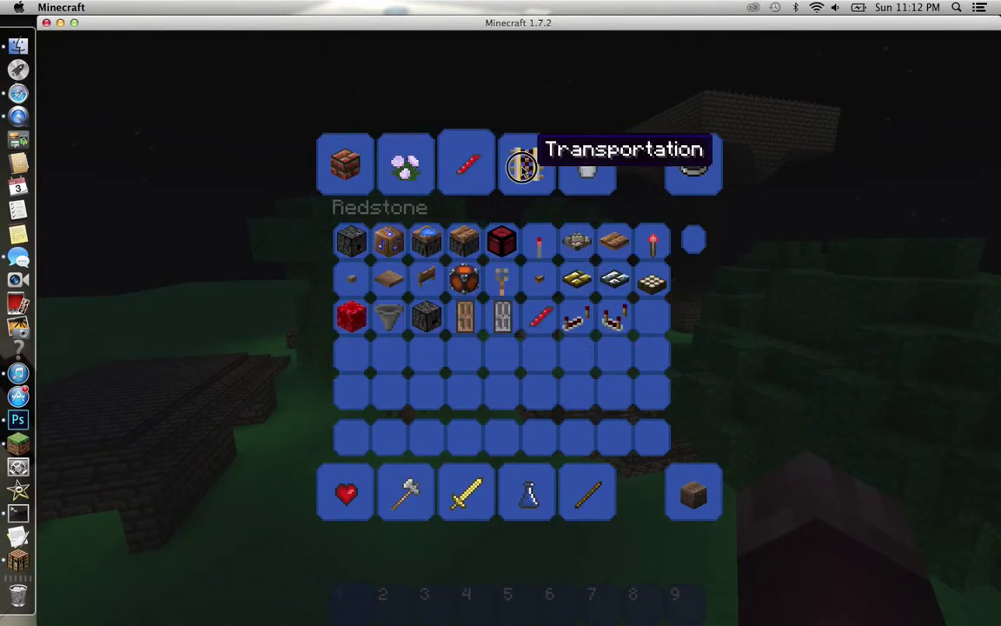
pyautogui.click(522, 169)
pyautogui.click(582, 160)
pyautogui.press('e')
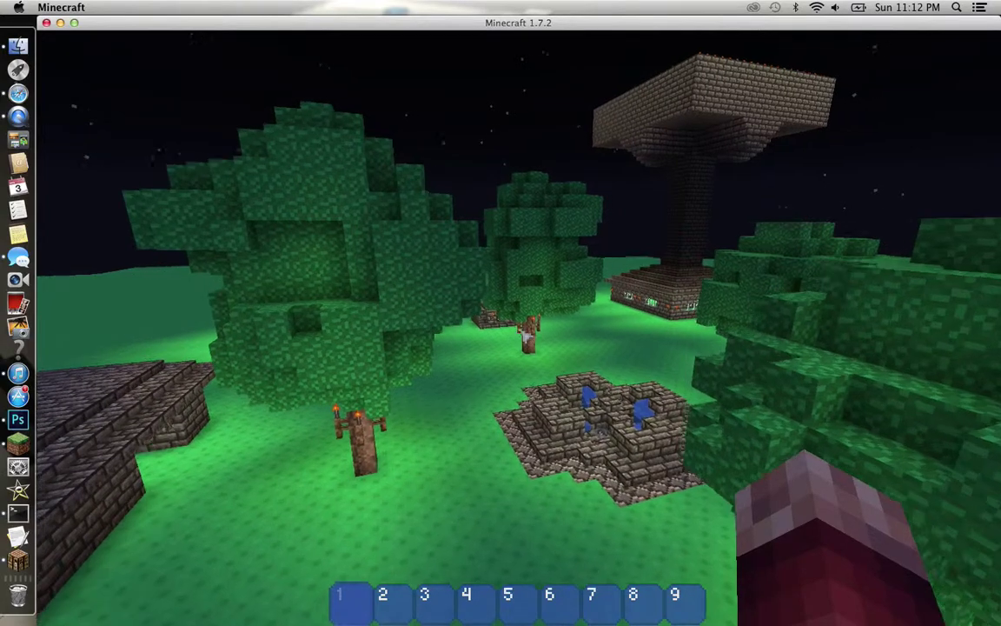
# Step: Release the pointer through the inventory screen and minimize the Minecraft window
pyautogui.press('e')
pyautogui.press('e')
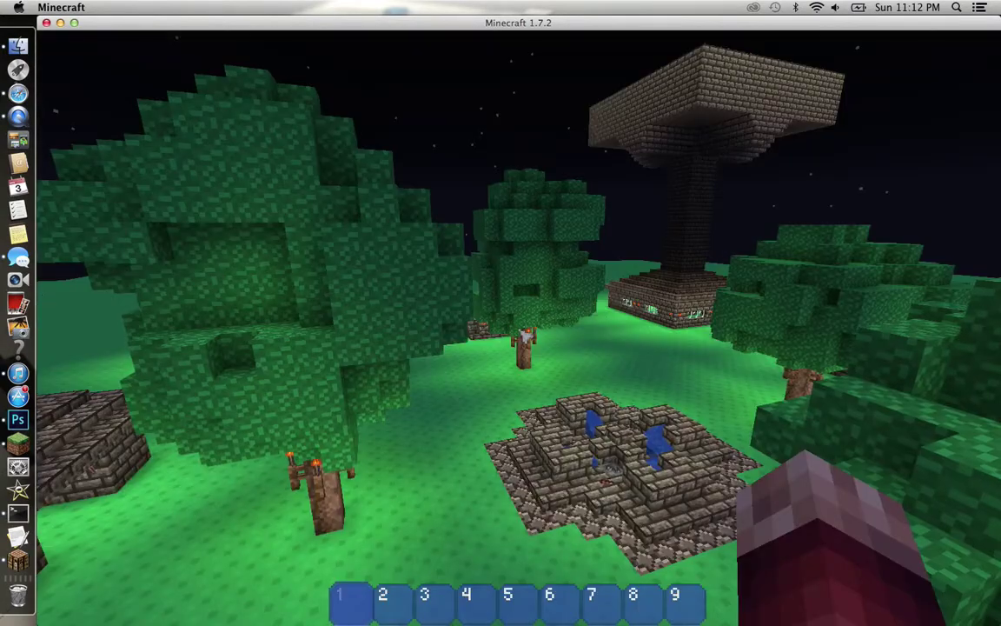
pyautogui.press('e')
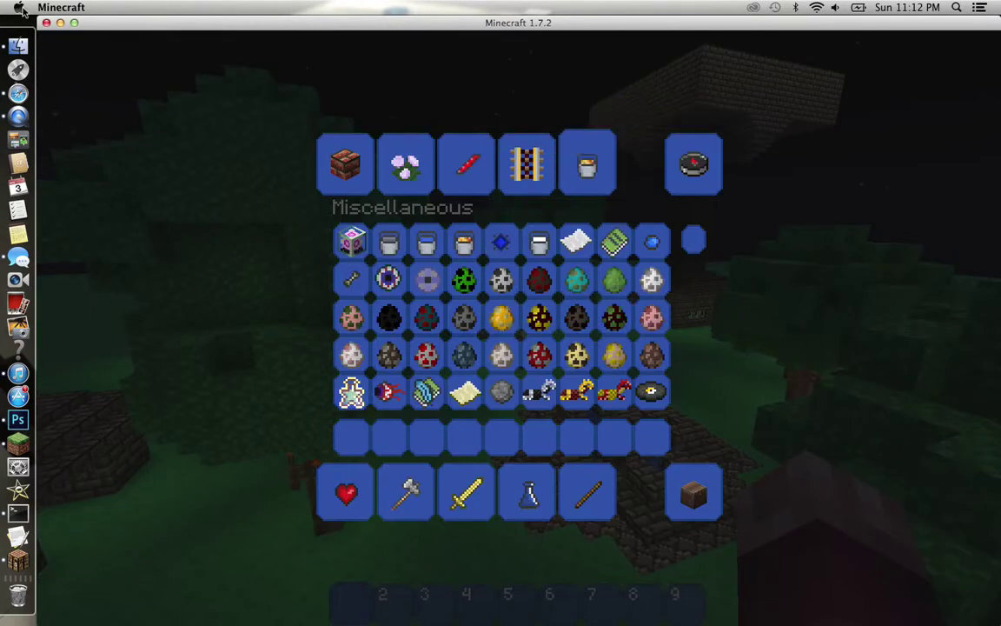
pyautogui.click(60, 23)
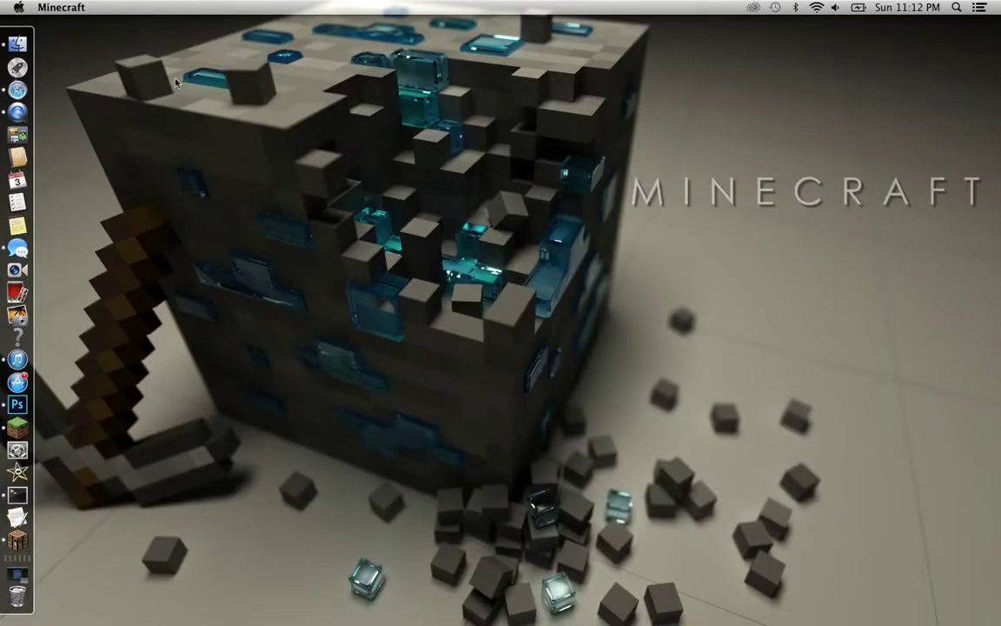